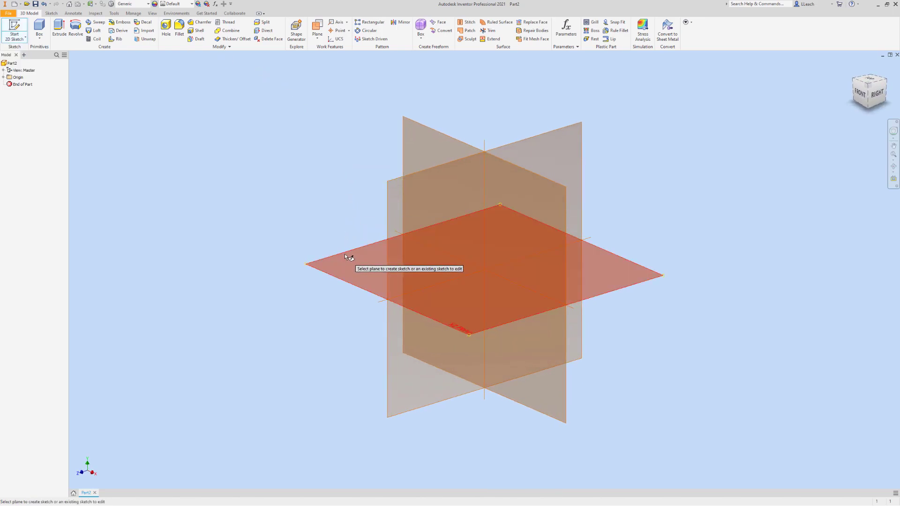
- Start a 2D sketch on the horizontal XZ origin plane, oriented with the X axis running horizontally
click(349, 257)
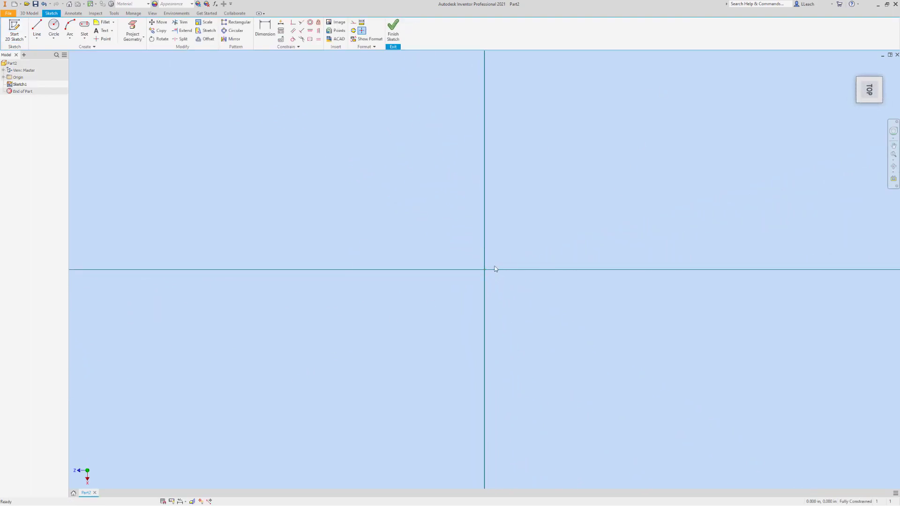
mouse_move(871, 90)
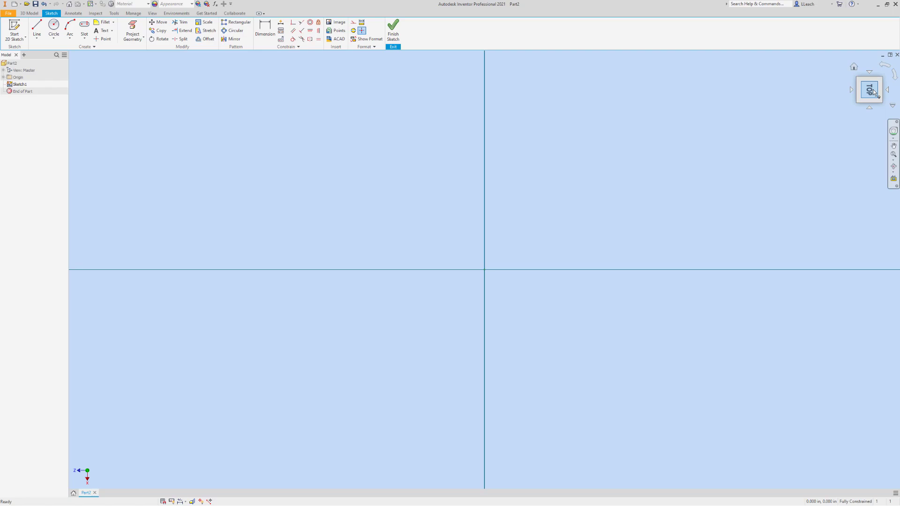
click(886, 68)
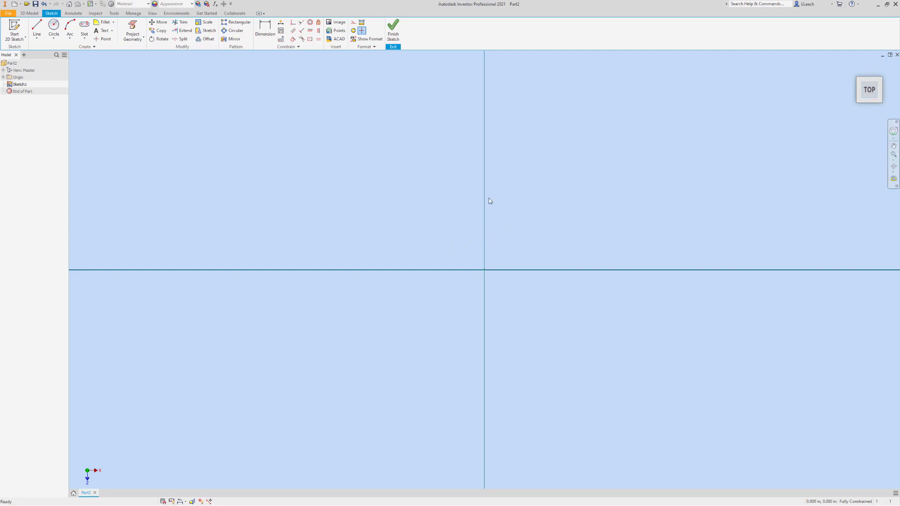
middle_drag(527, 196, 474, 197)
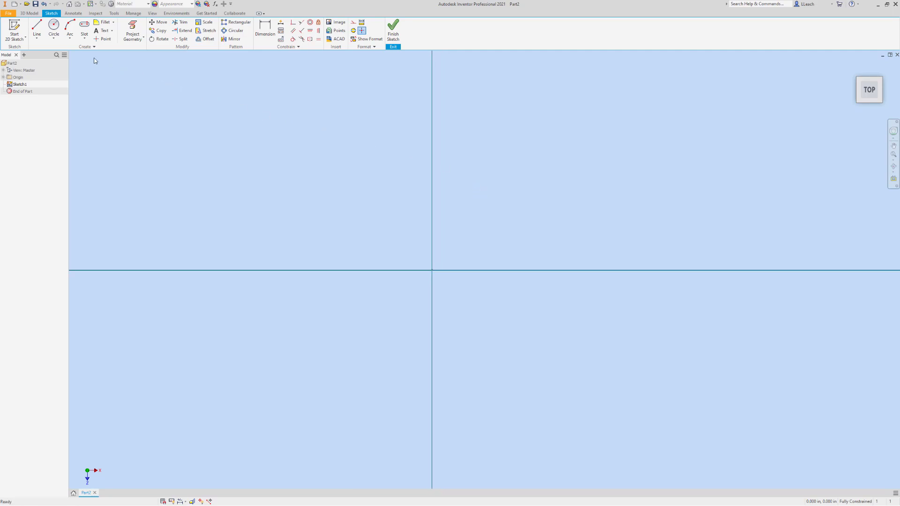
- Place a center-to-center slot's first center at the origin and its second center 3 in away along the horizontal axis
click(84, 39)
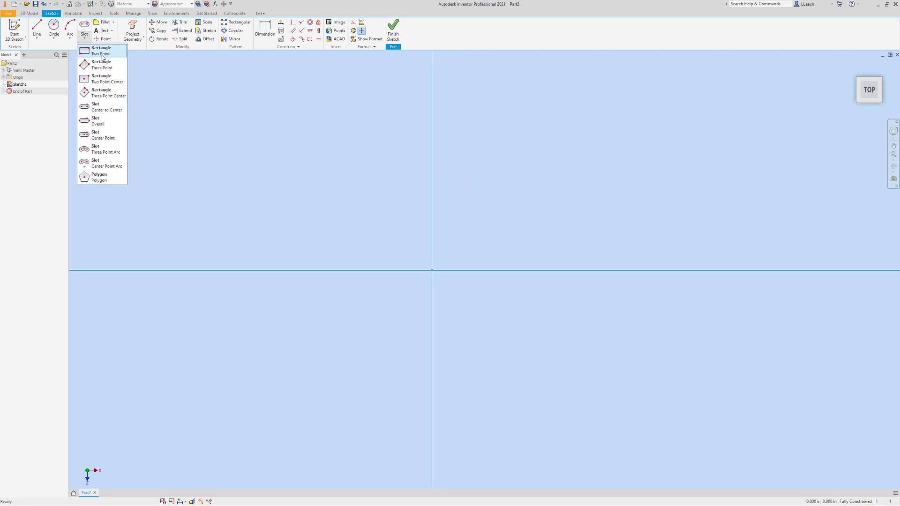
click(105, 57)
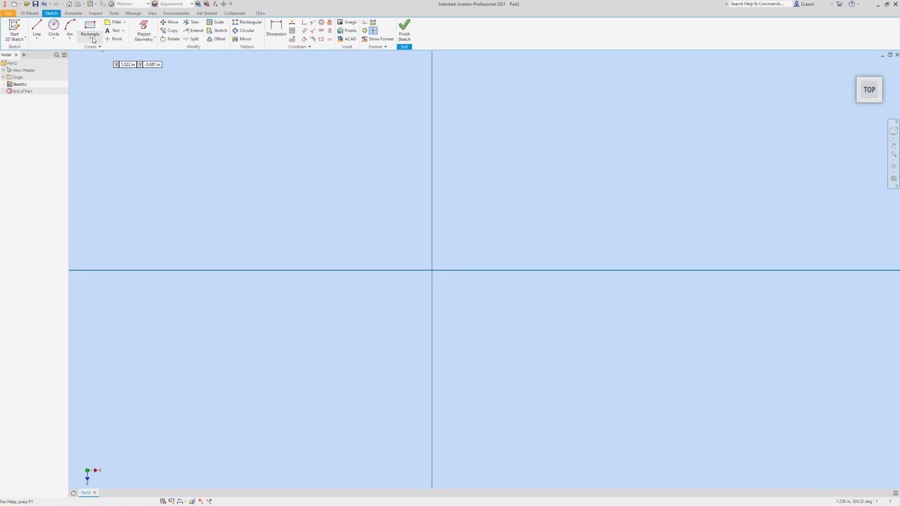
click(92, 39)
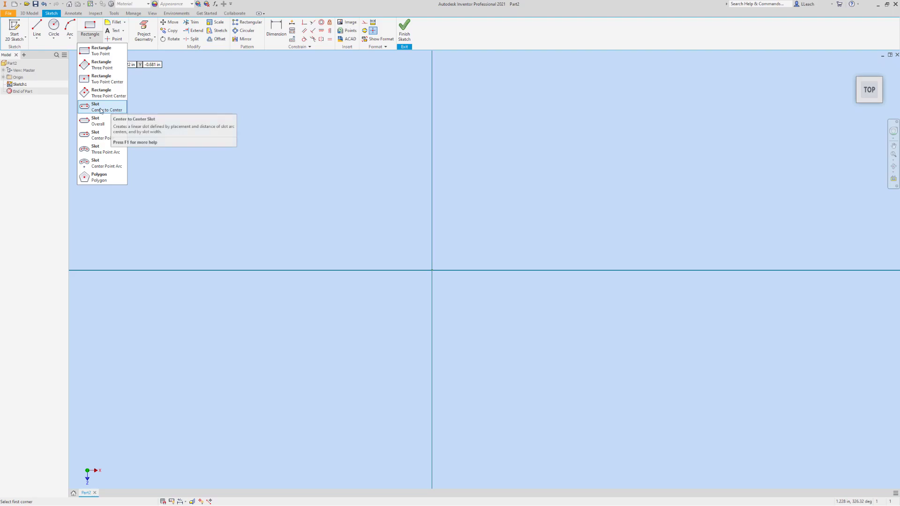
click(99, 109)
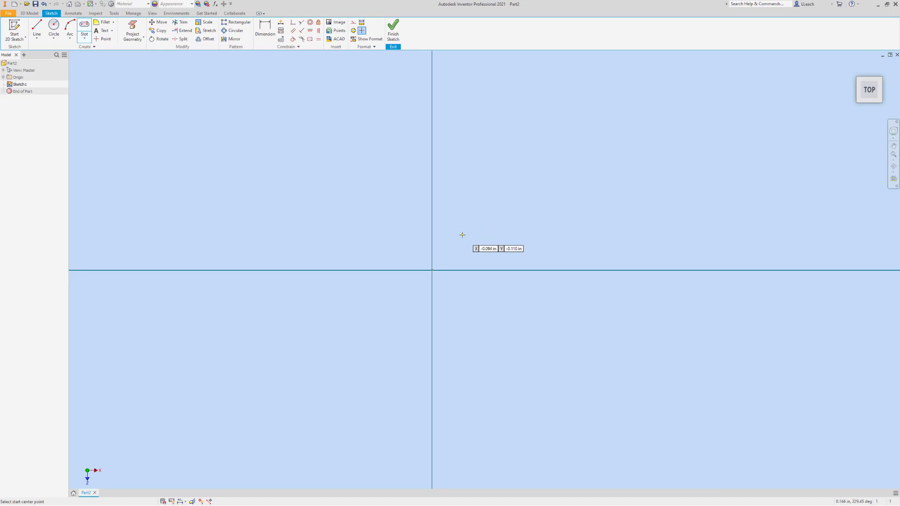
click(432, 270)
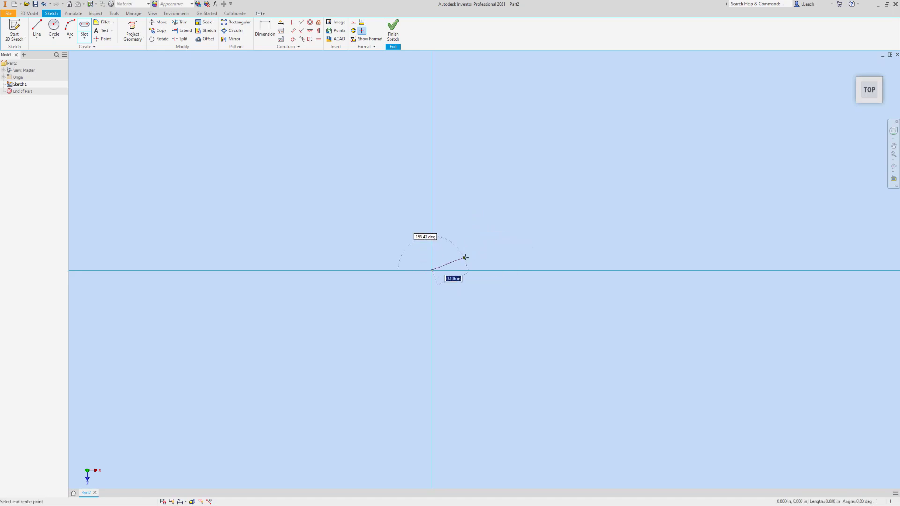
click(619, 269)
- Set the slot's width to 2.5 in and finish the sketch
scroll(621, 269, down, 3)
scroll(621, 270, up, 5)
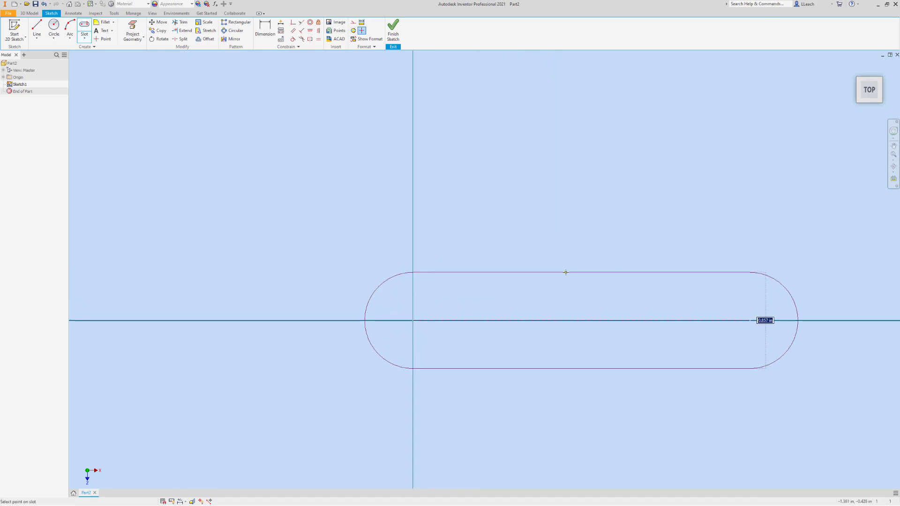
text(2.)
key(Return)
middle_drag(477, 188, 438, 150)
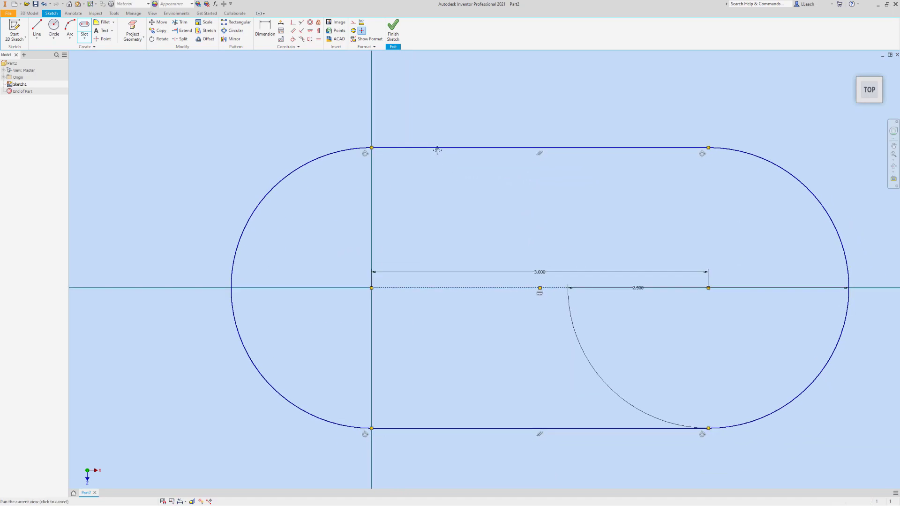
scroll(442, 193, down, 2)
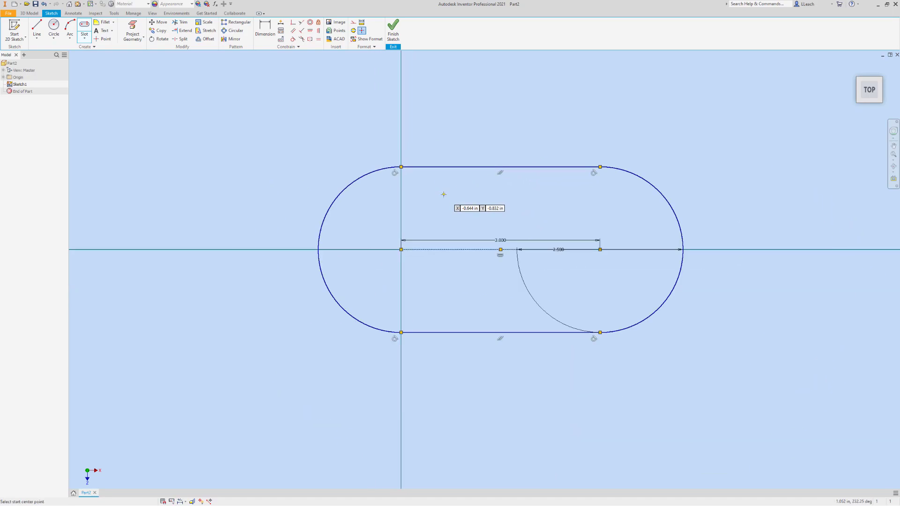
click(397, 40)
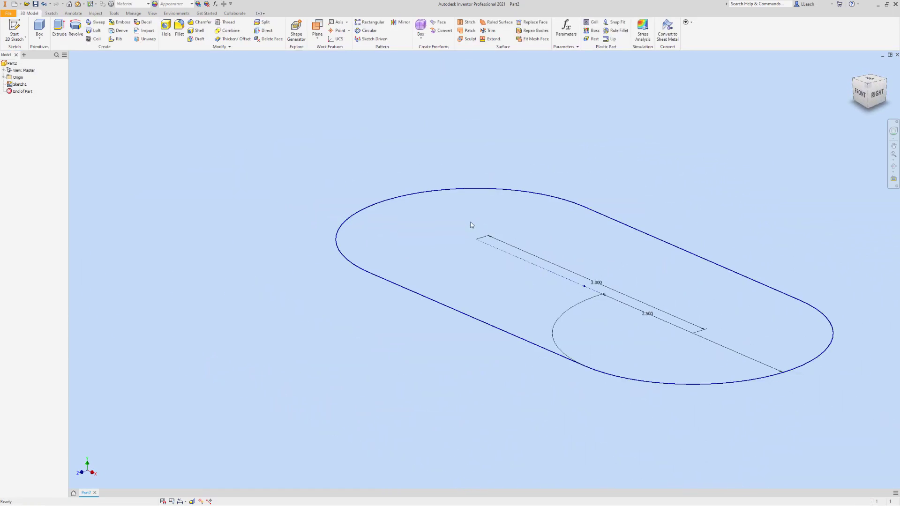
- Extrude the slot profile upward by 1.25 in into a solid
middle_drag(450, 210, 417, 204)
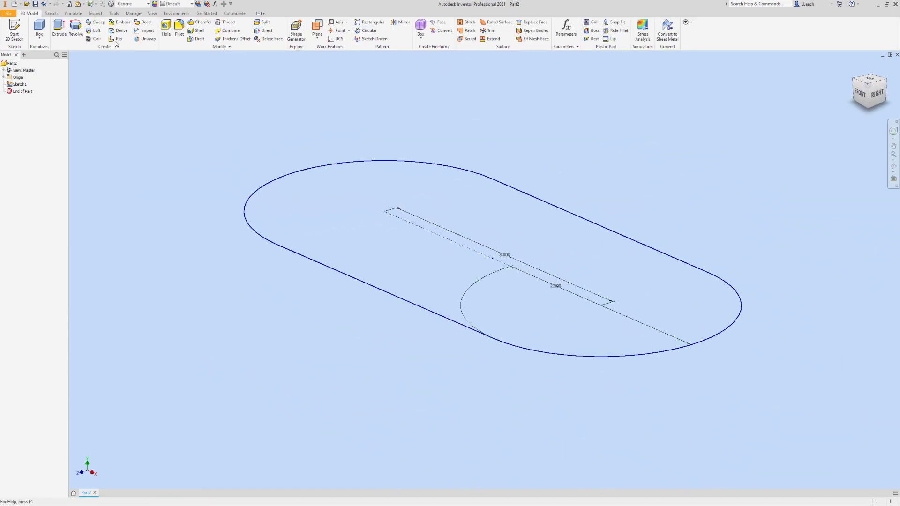
click(59, 30)
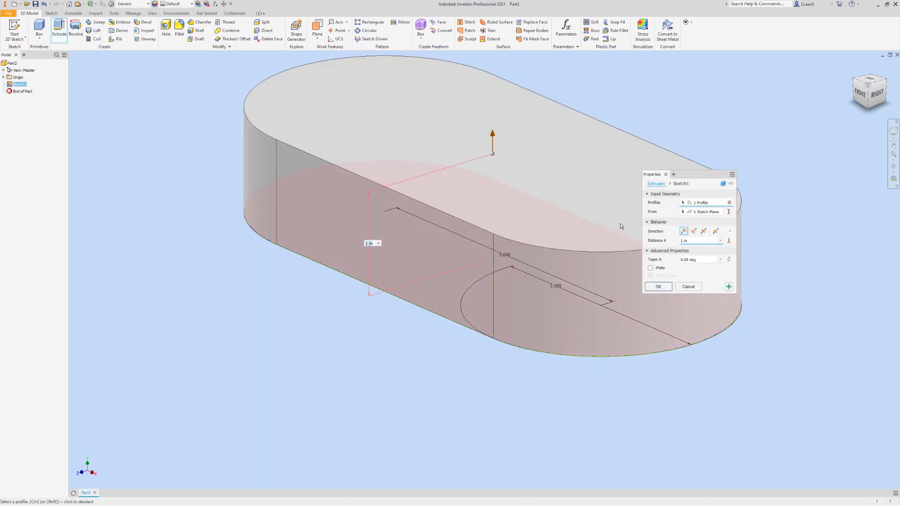
drag(688, 242, 683, 241)
key(BackSpace)
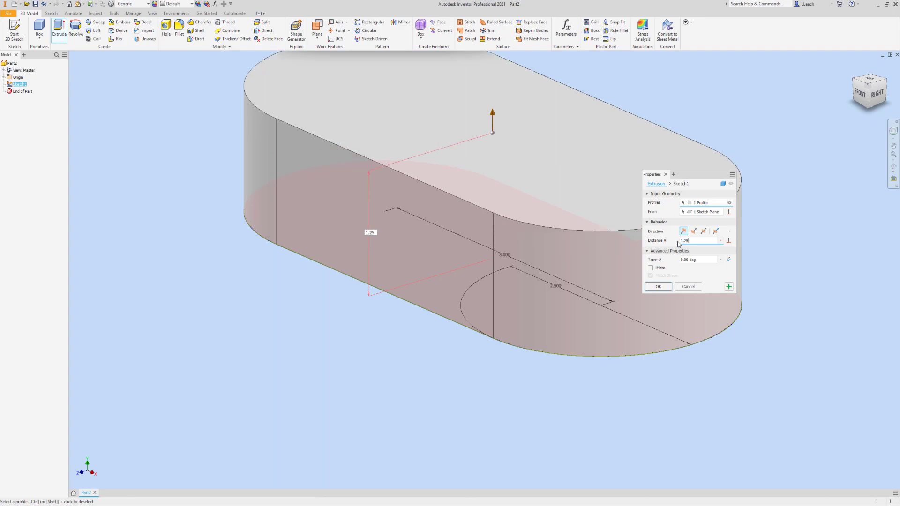
click(660, 287)
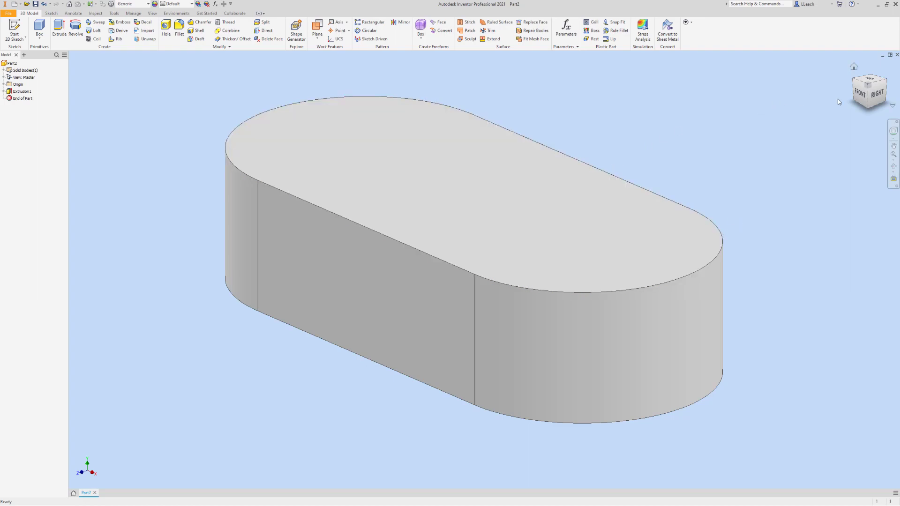
- Start a 2D sketch on the bottom face of the extruded slot body
click(868, 106)
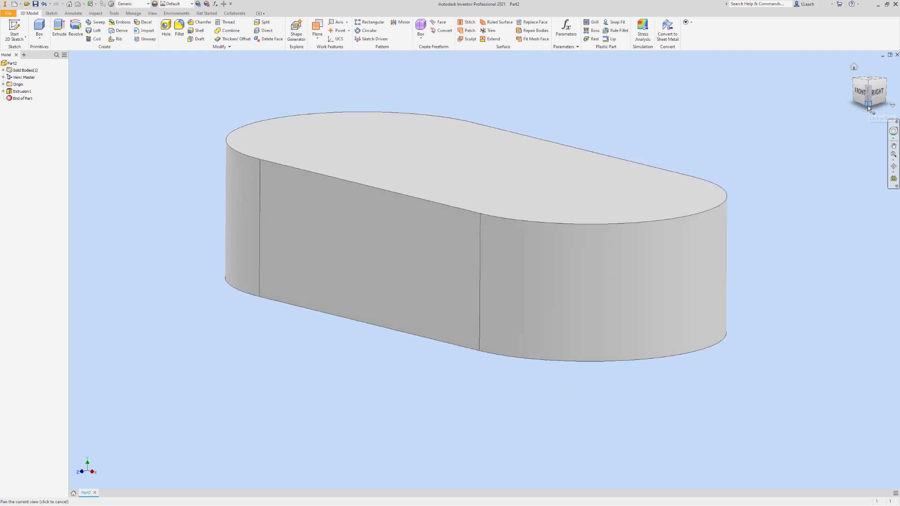
middle_drag(602, 172, 551, 217)
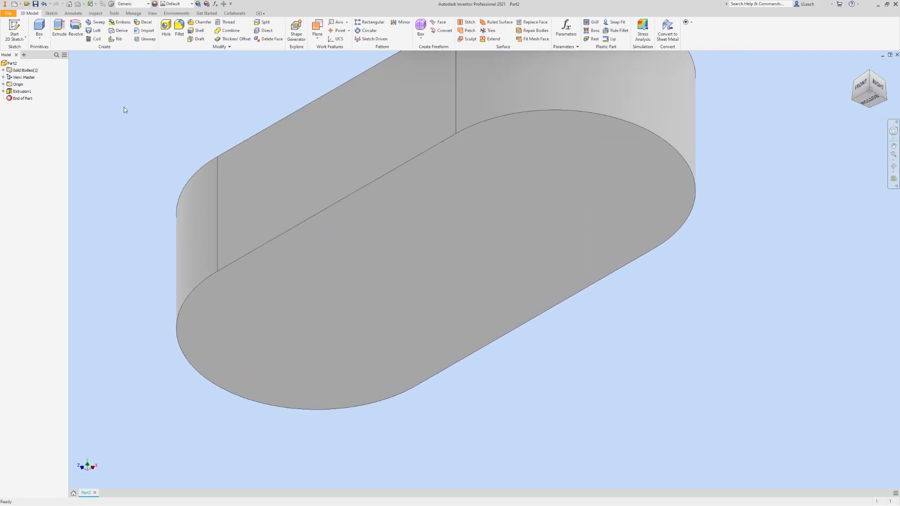
click(18, 35)
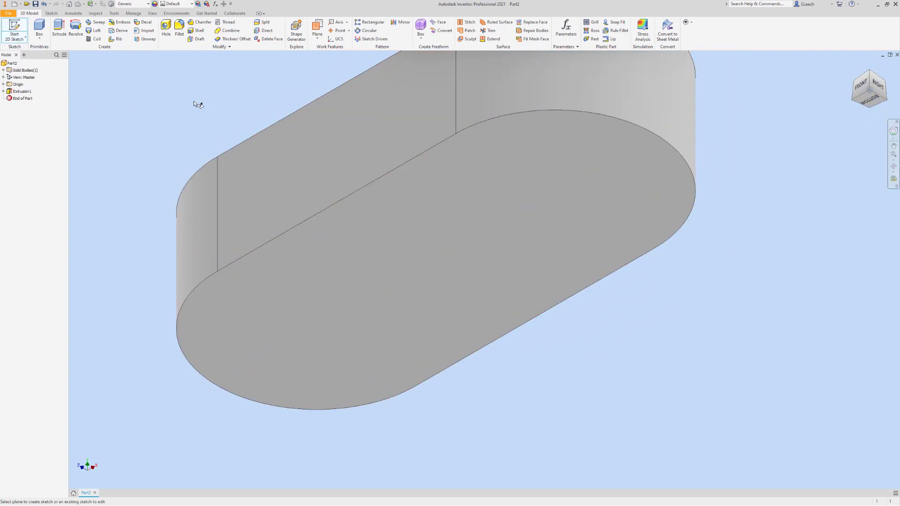
click(430, 247)
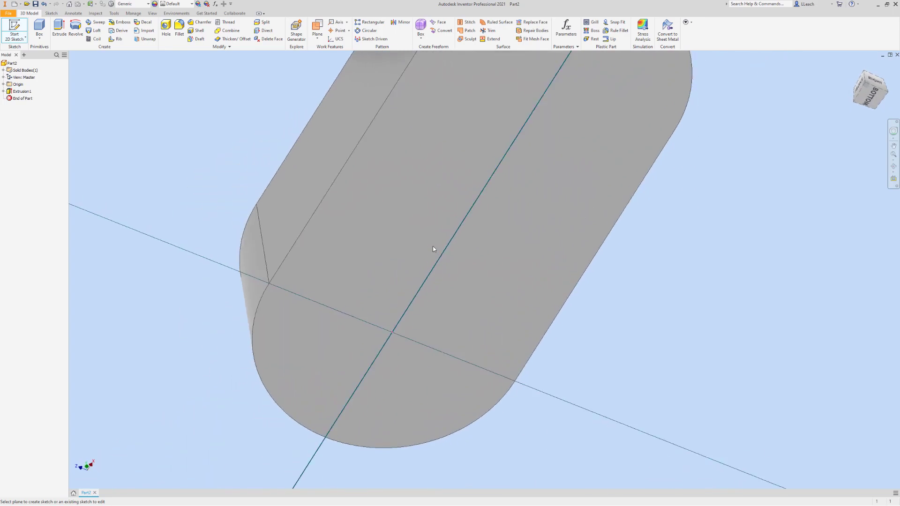
- Project the complete outer edge loop of the bottom face into the sketch
scroll(505, 225, down, 3)
middle_drag(503, 209, 440, 279)
scroll(441, 251, up, 4)
scroll(441, 253, down, 3)
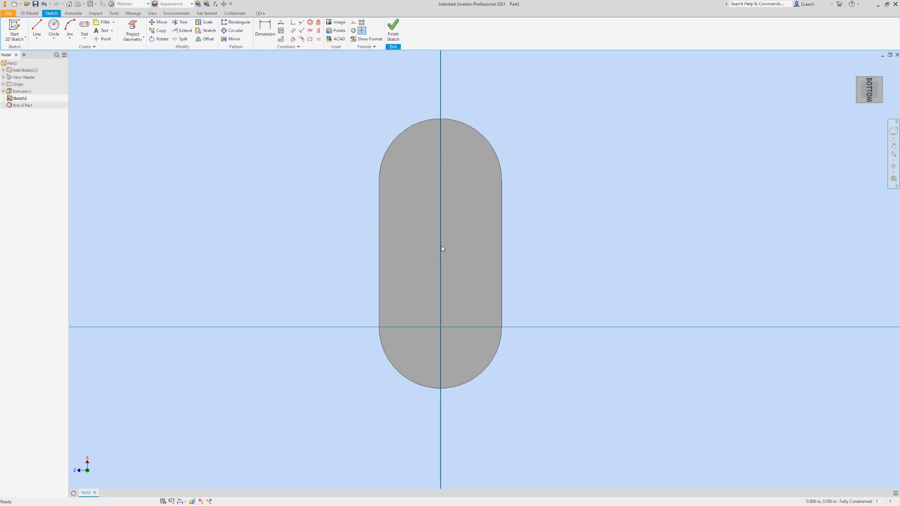
middle_drag(441, 246, 435, 256)
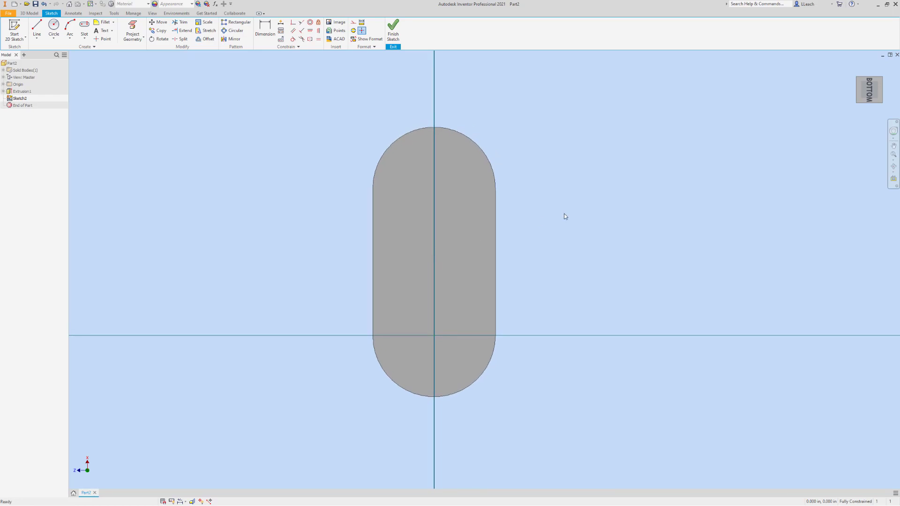
mouse_move(883, 74)
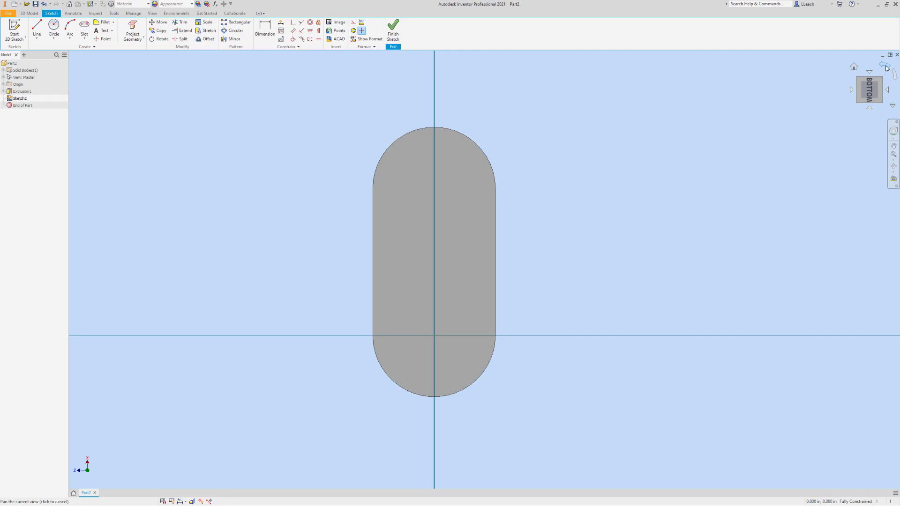
click(886, 67)
middle_drag(604, 209, 694, 155)
middle_drag(544, 243, 591, 201)
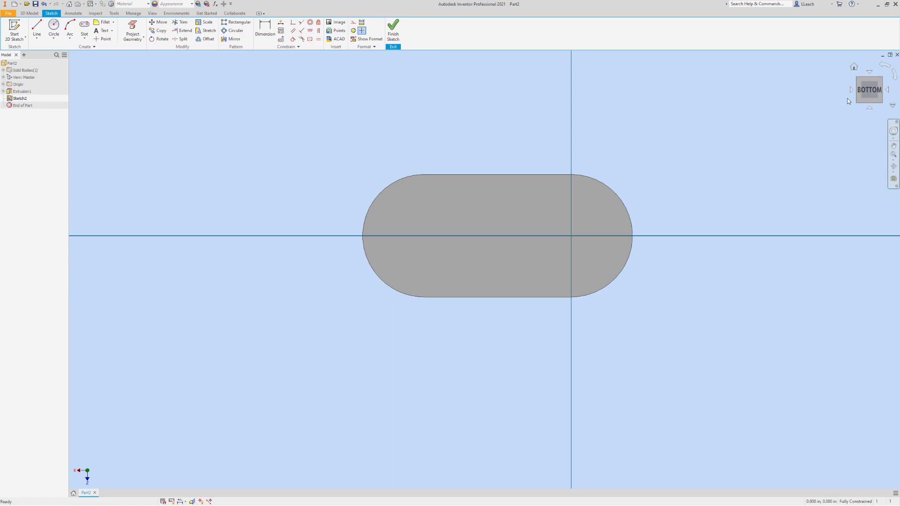
scroll(512, 216, down, 2)
scroll(512, 216, up, 5)
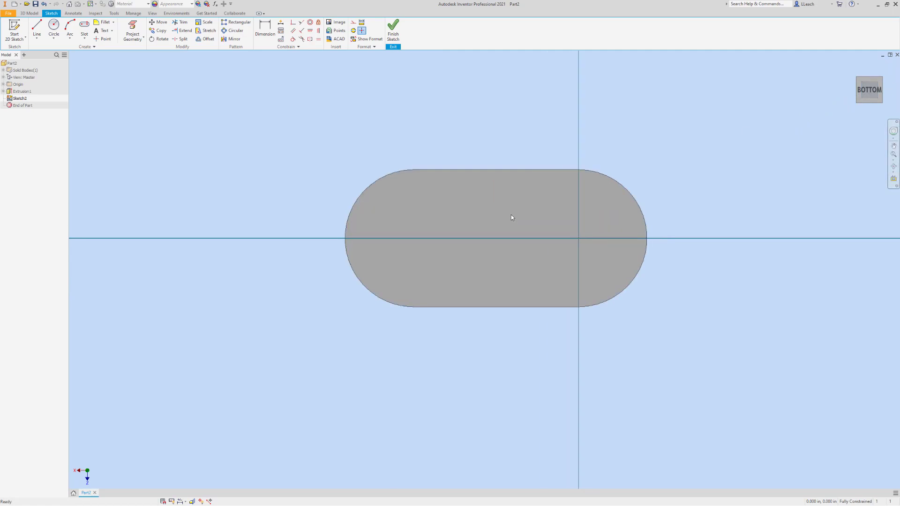
scroll(512, 217, down, 2)
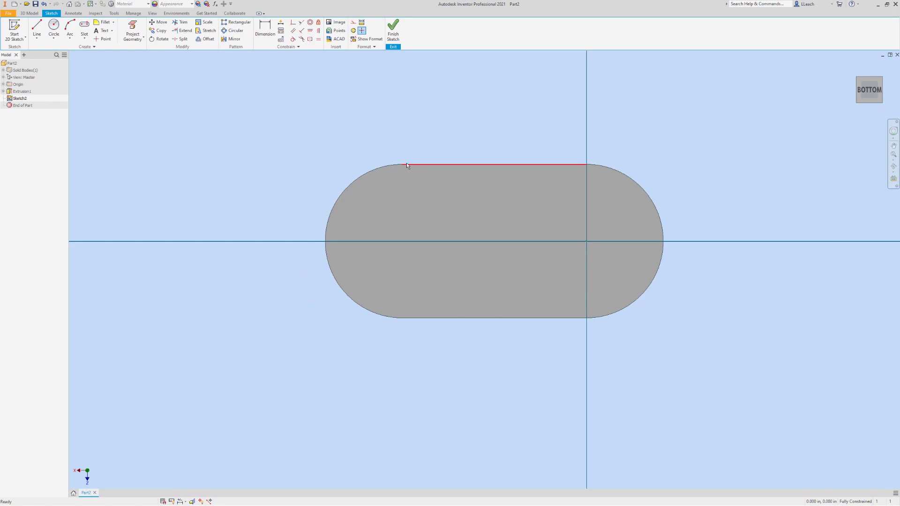
middle_drag(436, 121, 409, 132)
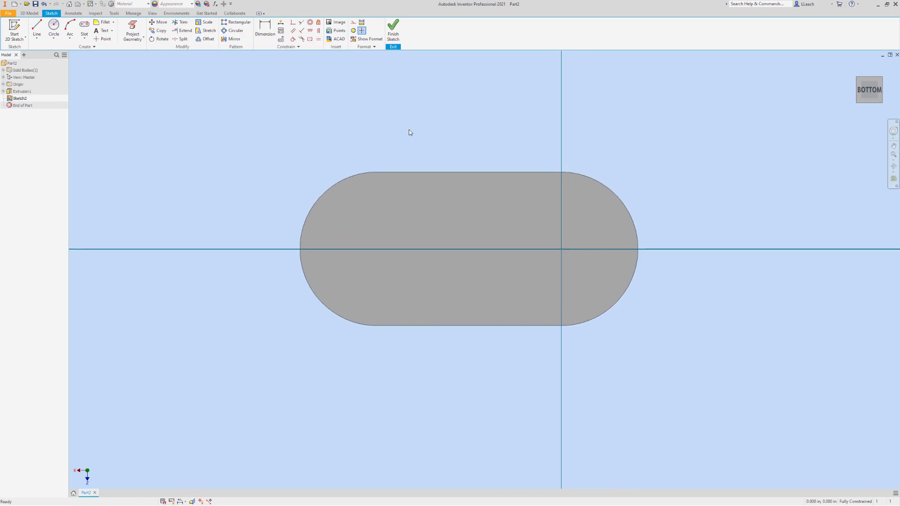
click(141, 38)
click(142, 53)
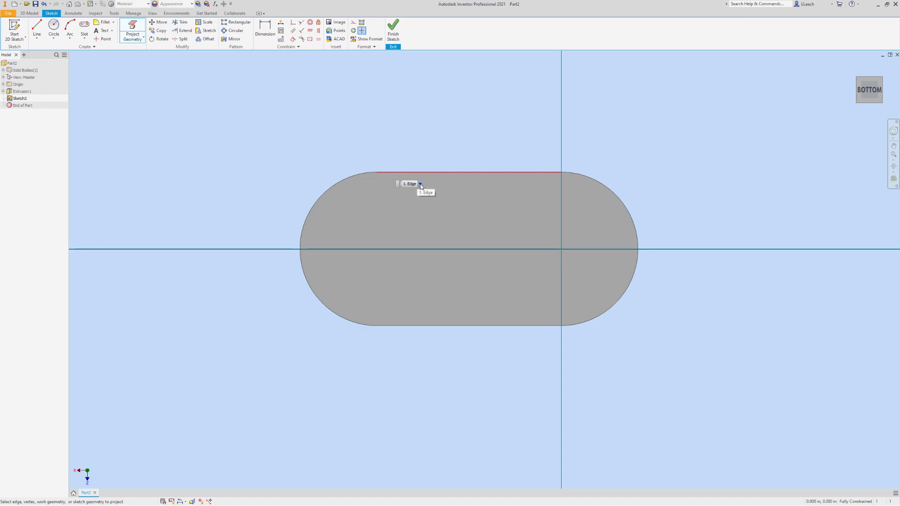
click(421, 184)
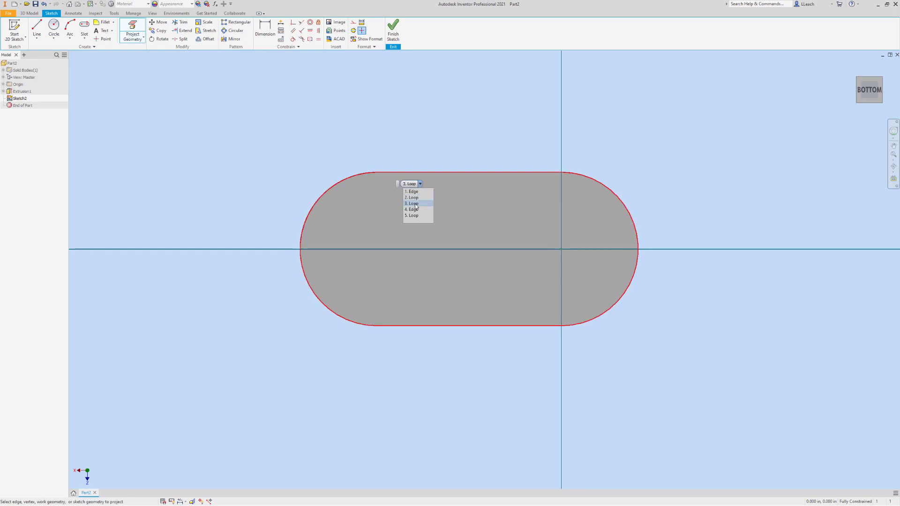
click(415, 205)
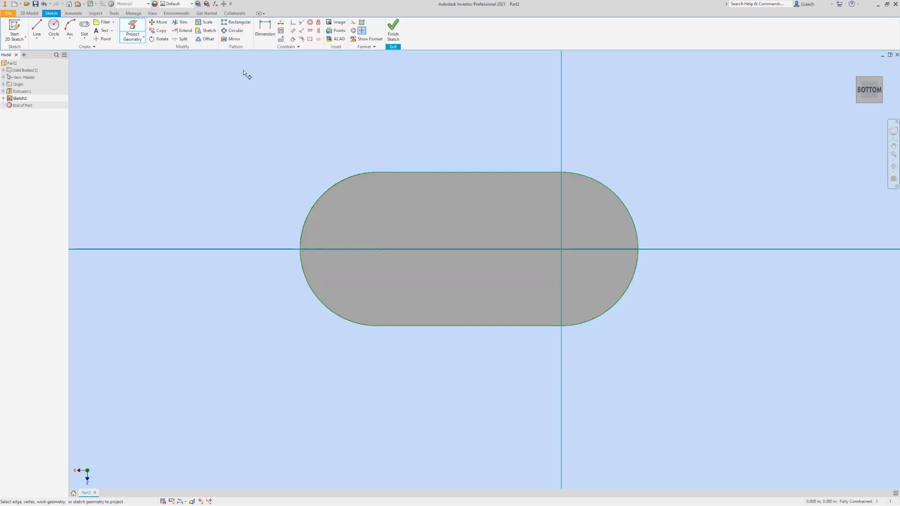
- Offset the projected outline inward by 0.25 in and finish the sketch
click(206, 39)
click(382, 172)
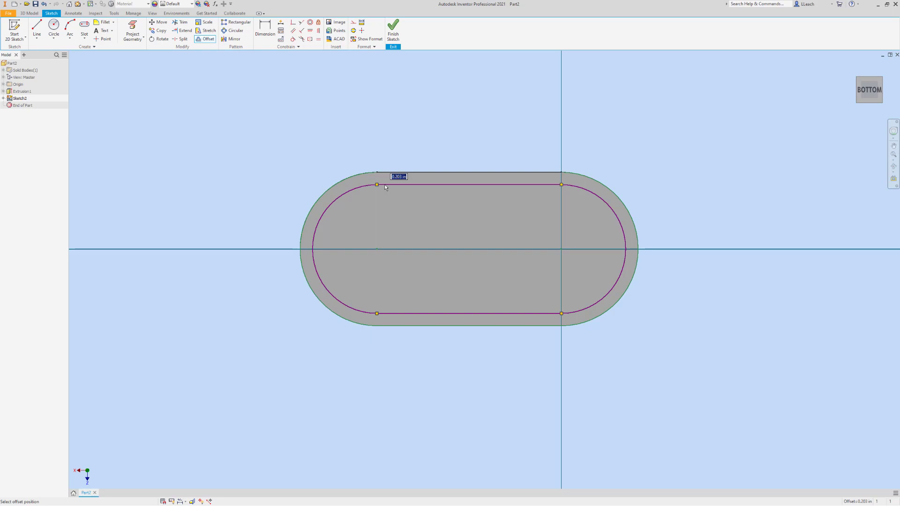
text(.25)
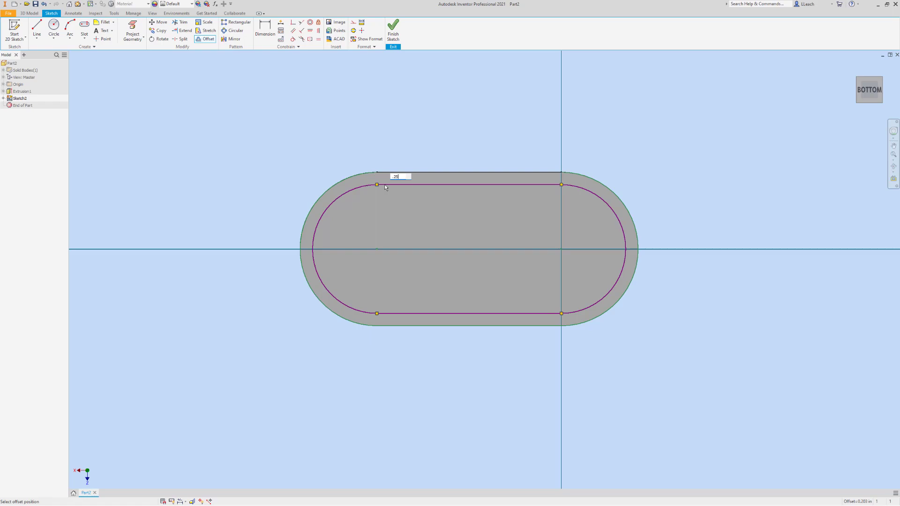
key(Return)
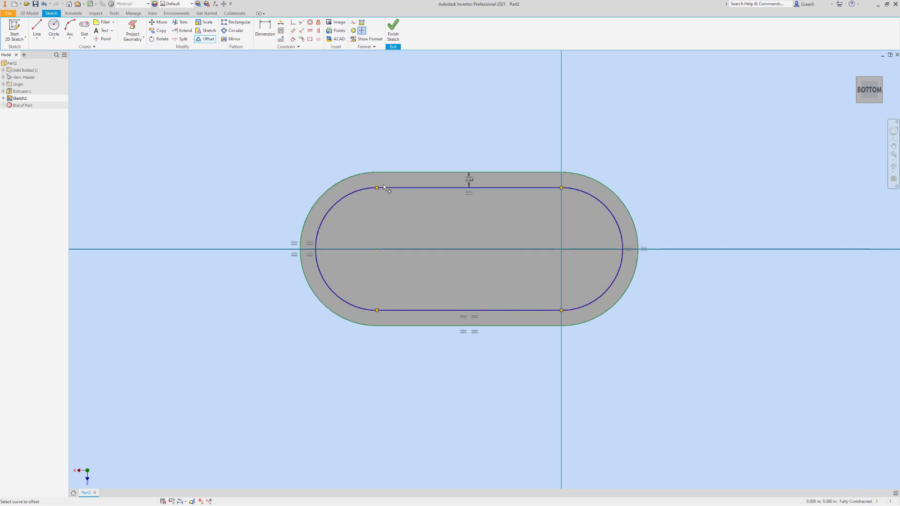
click(395, 39)
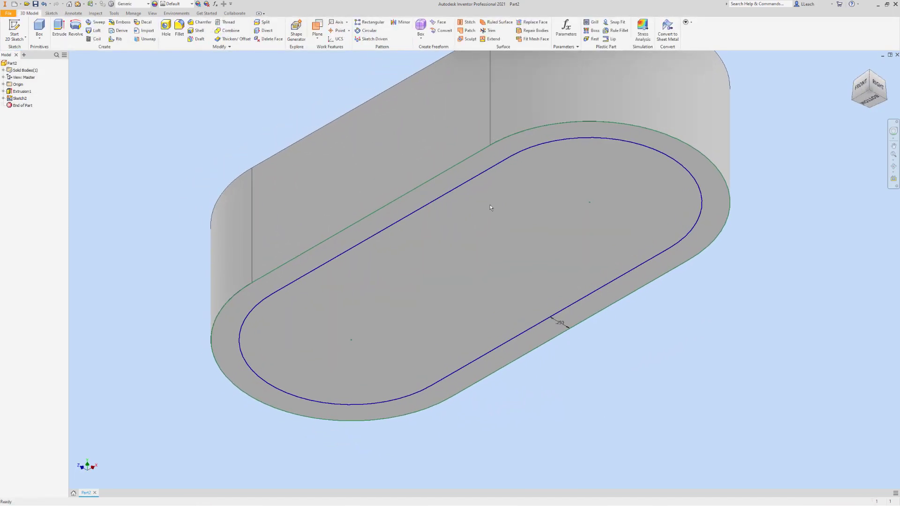
- Cut the inset profile on the bottom face 0.75 in deep into the slot body with an Extrude
scroll(490, 205, down, 3)
middle_drag(498, 184, 437, 226)
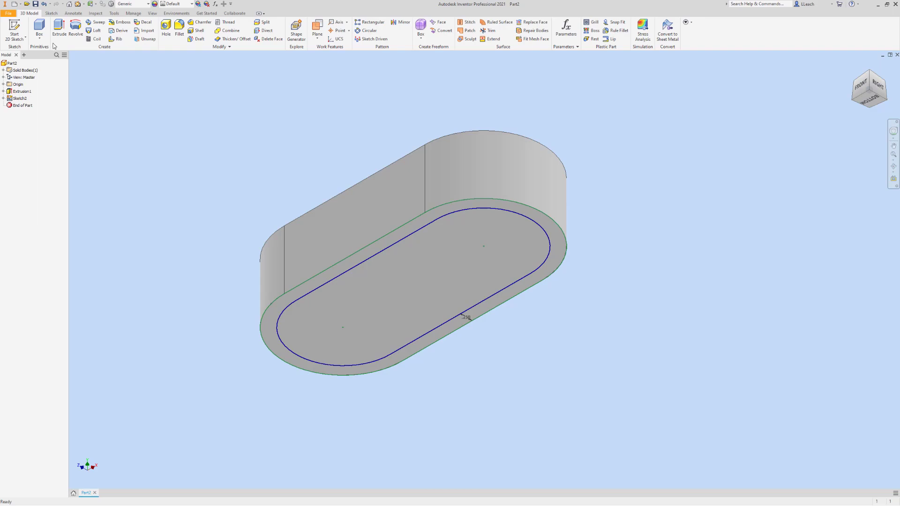
click(59, 28)
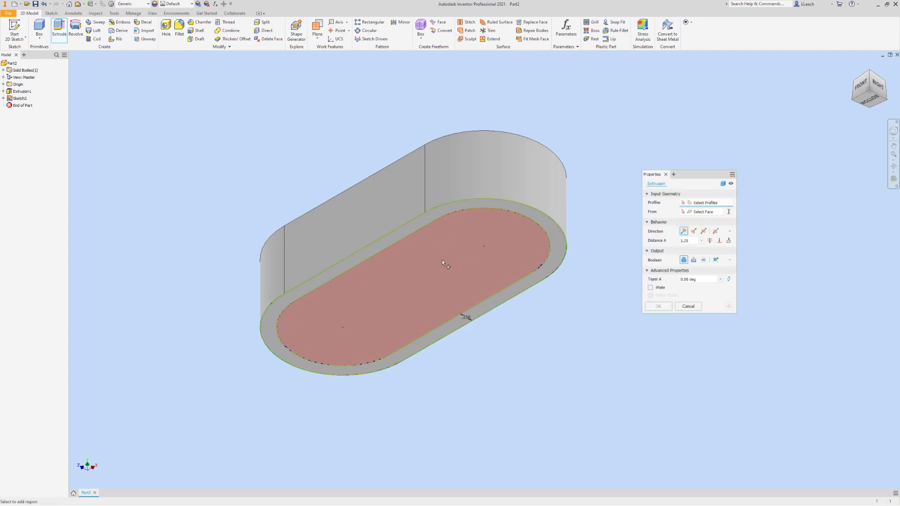
click(401, 290)
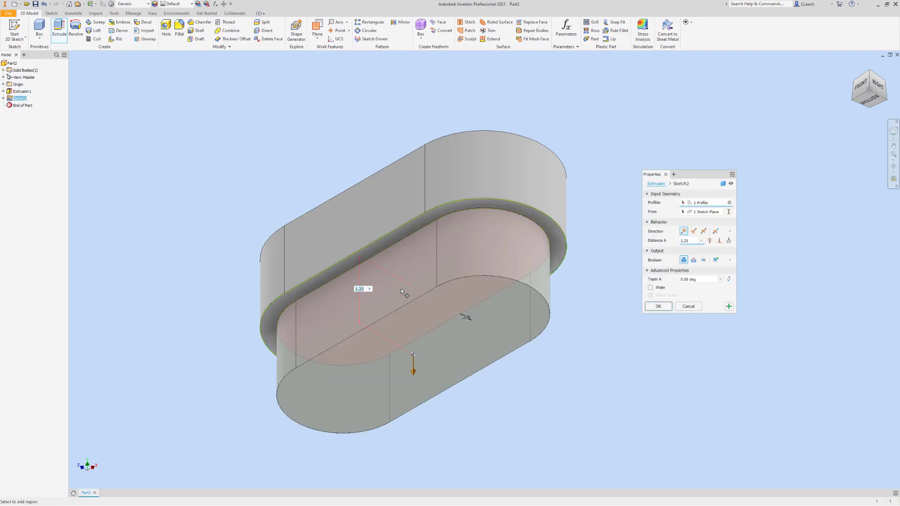
click(694, 261)
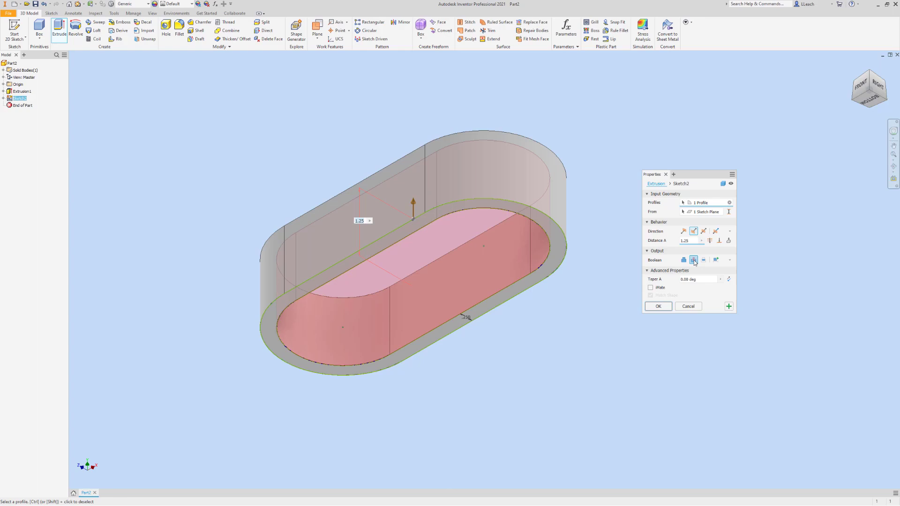
text(.75)
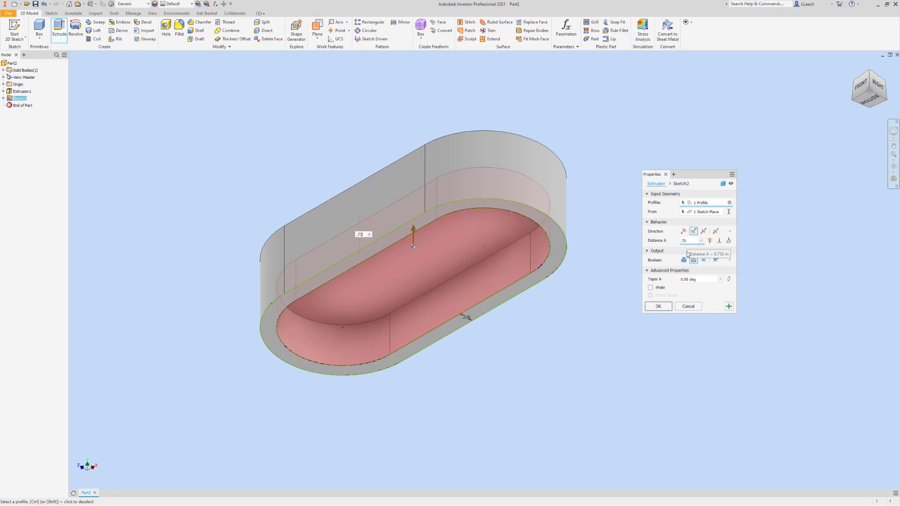
click(662, 308)
middle_drag(706, 241, 698, 253)
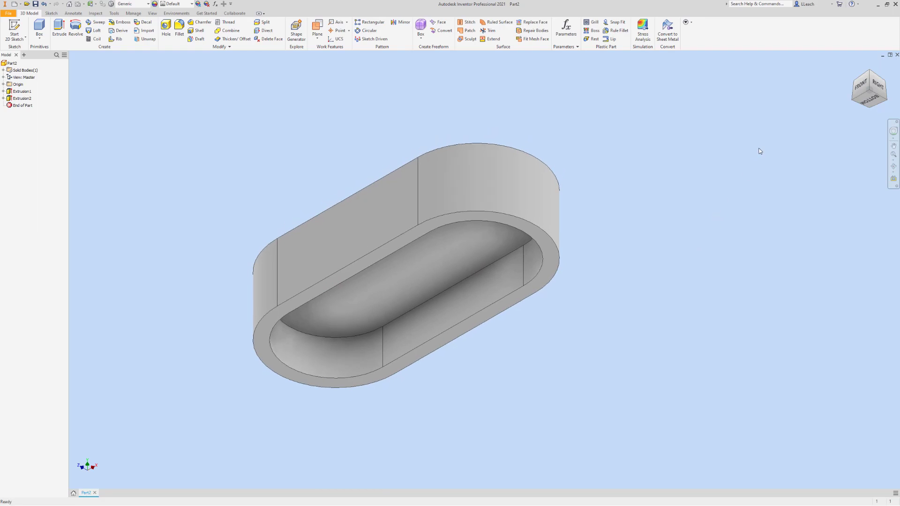
- Return to the home view and start a 2D sketch on the top face of the slot body
click(854, 69)
click(854, 69)
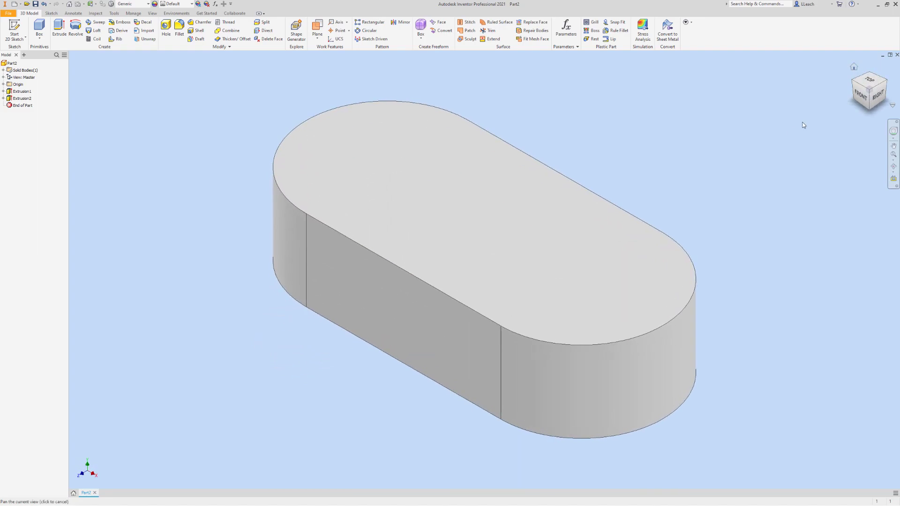
middle_drag(669, 170, 694, 174)
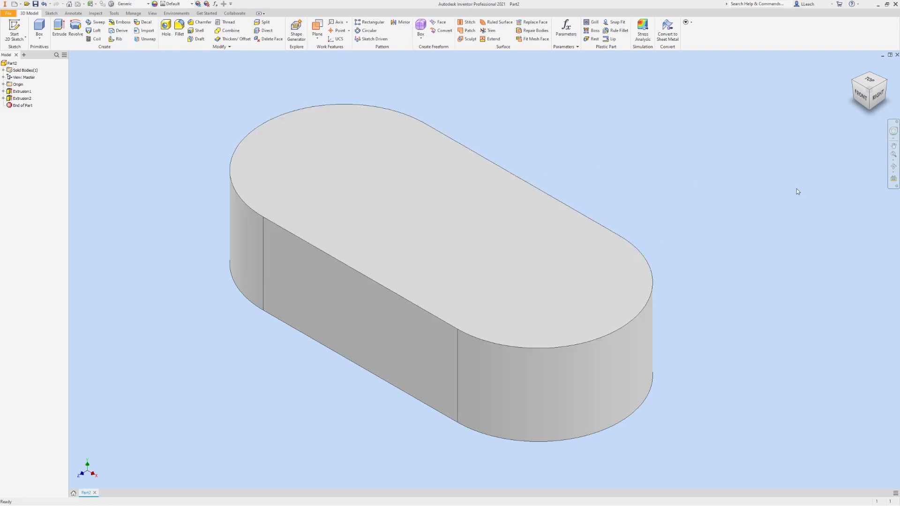
click(355, 174)
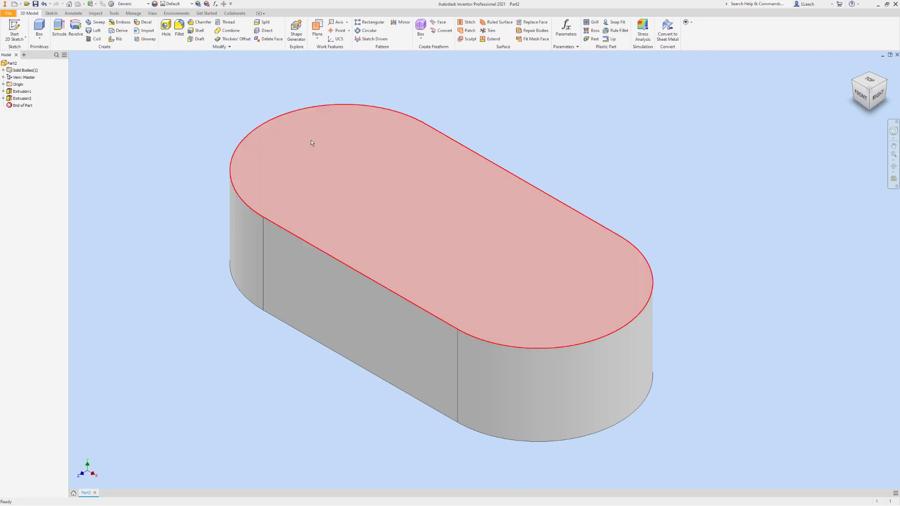
click(25, 40)
click(27, 50)
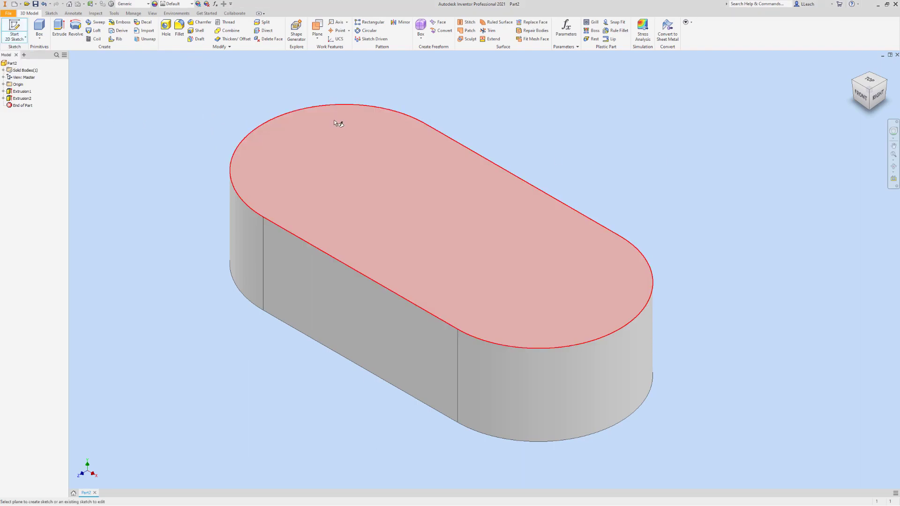
click(439, 223)
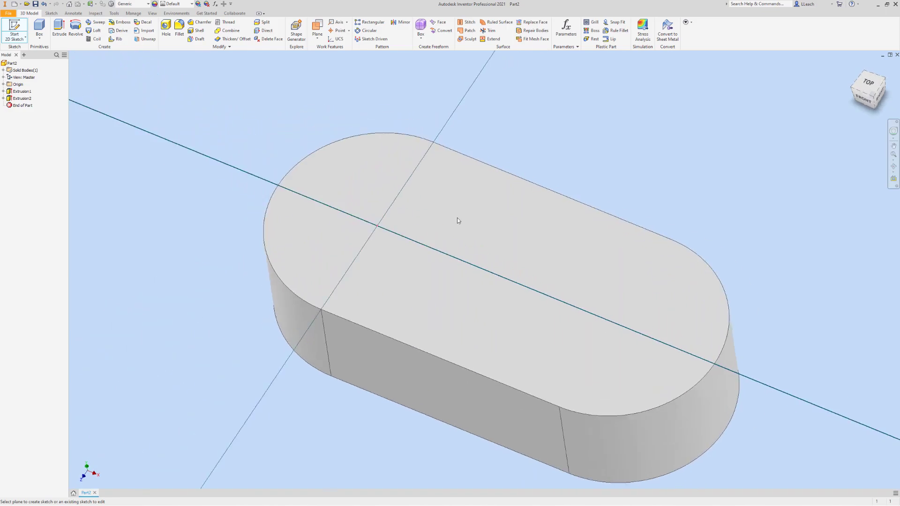
mouse_move(542, 239)
middle_down()
mouse_move(404, 228)
mouse_move(418, 222)
middle_up()
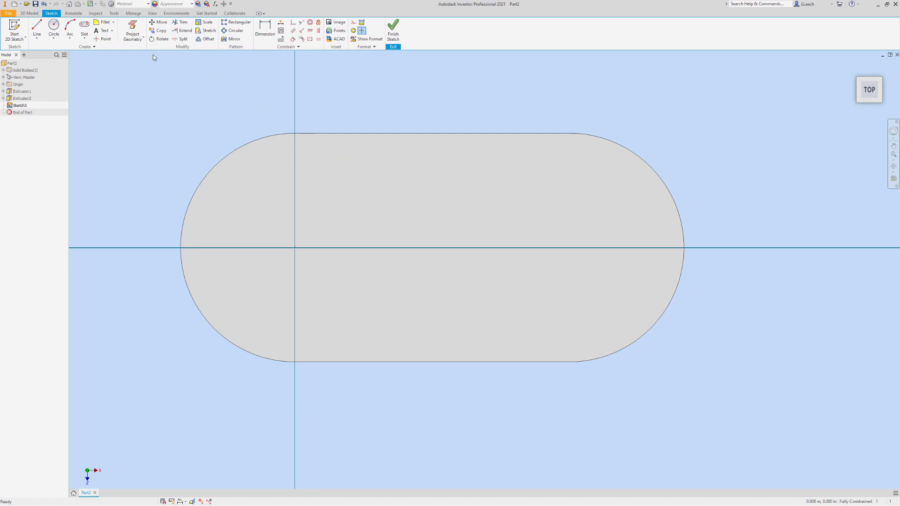
- Project the complete outer edge loop of the top face into the sketch
click(133, 28)
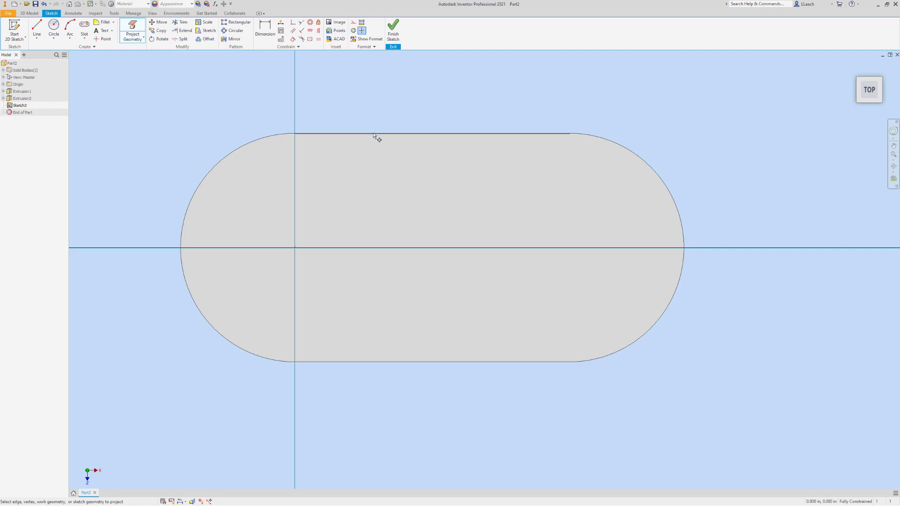
mouse_move(373, 134)
click(395, 145)
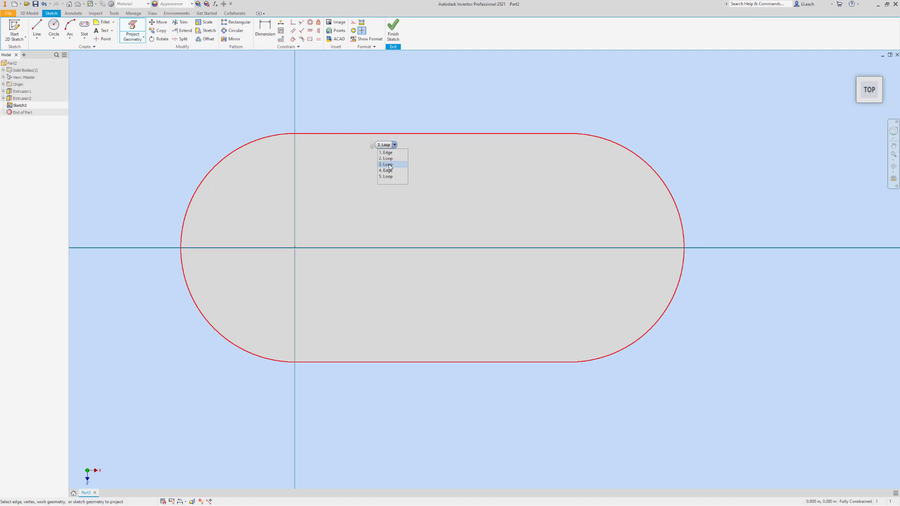
click(389, 165)
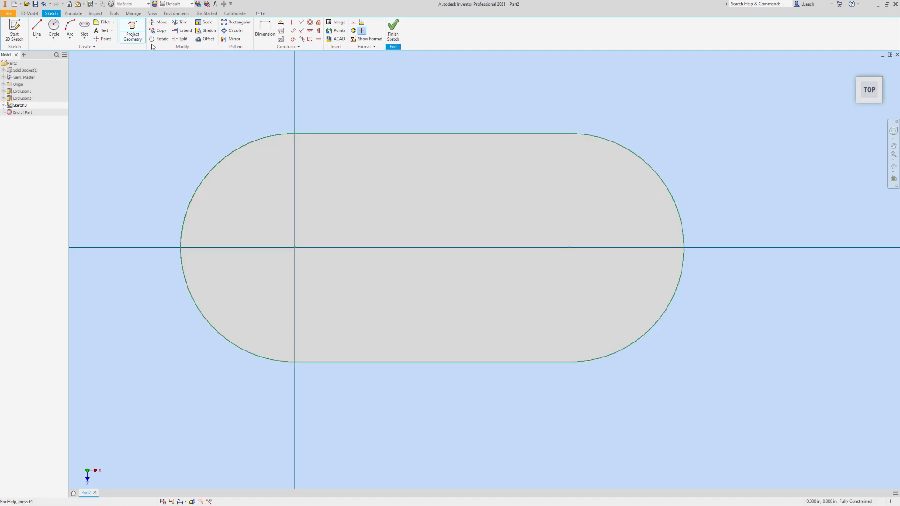
- Offset the projected top outline inward by 0.25 in
click(210, 40)
click(353, 134)
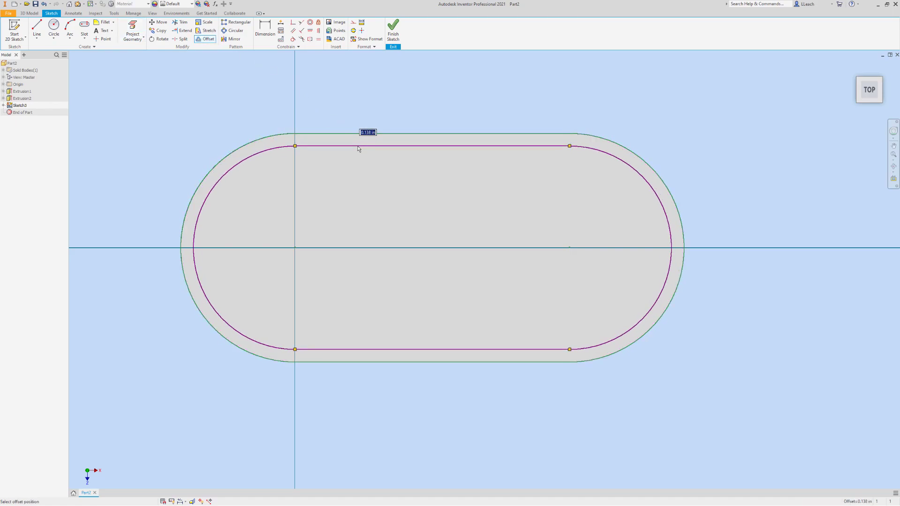
text(.25)
key(Return)
key(Escape)
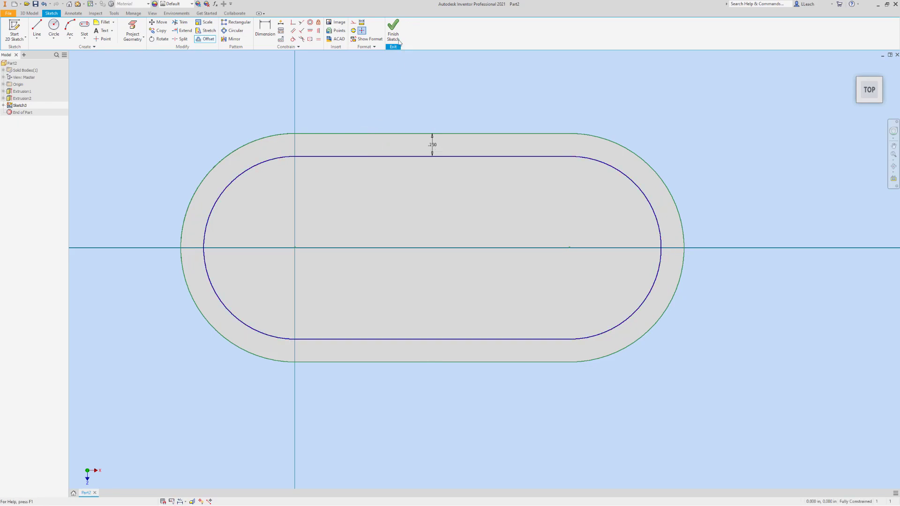
- Draw a vertical line right of the slot's middle, extending slightly past both straight sides of the inset outline
middle_drag(463, 133, 456, 132)
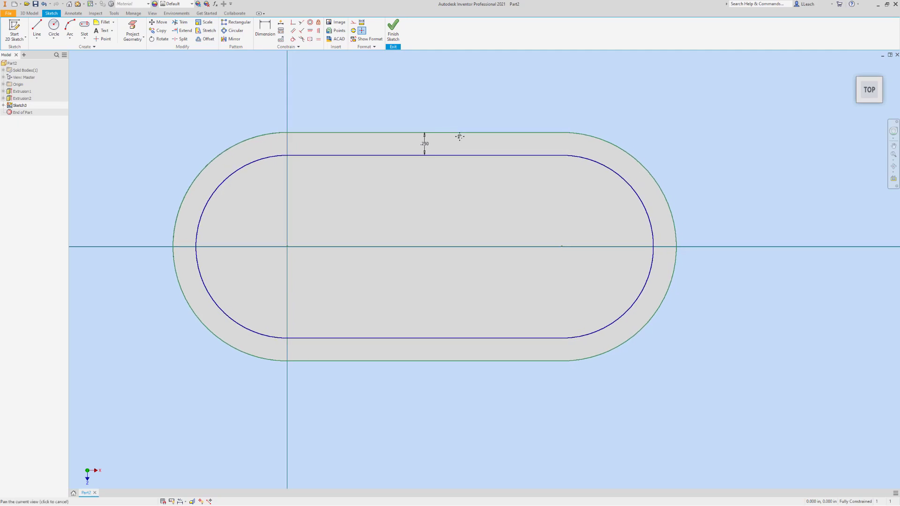
click(39, 42)
click(54, 52)
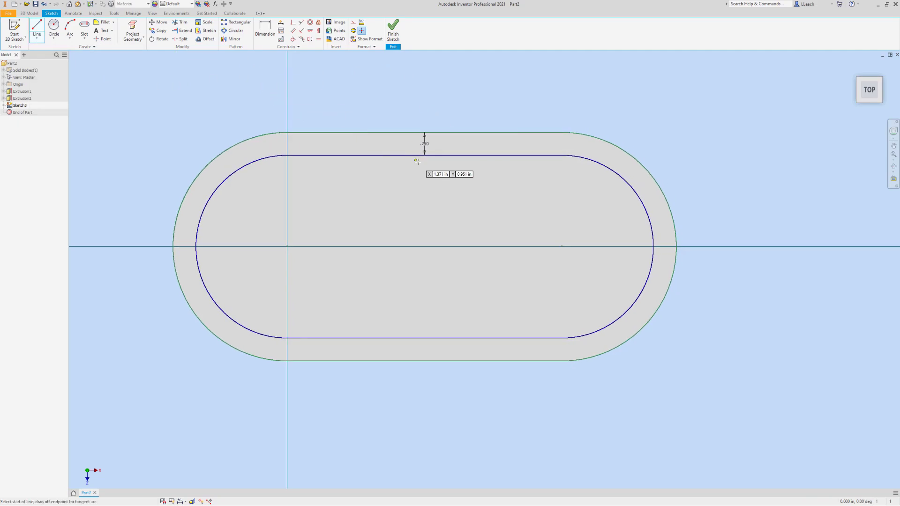
click(454, 146)
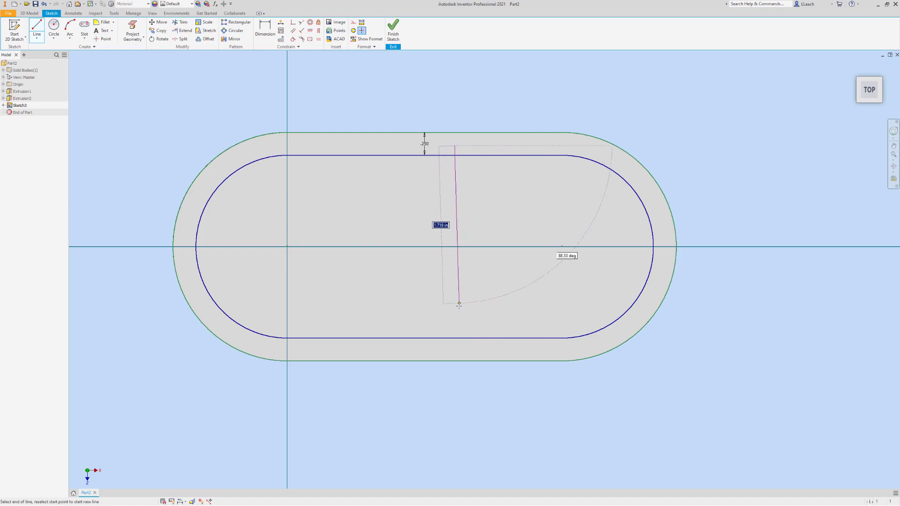
click(455, 344)
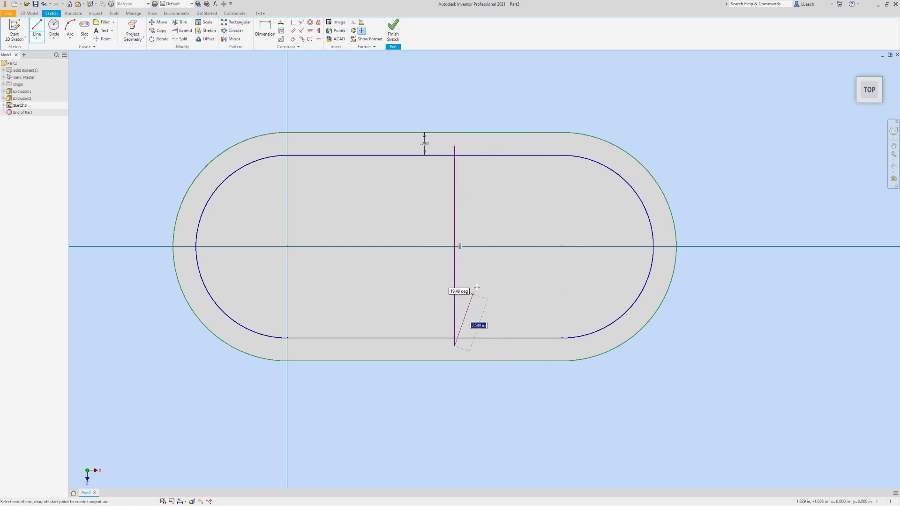
right_click(507, 213)
click(527, 215)
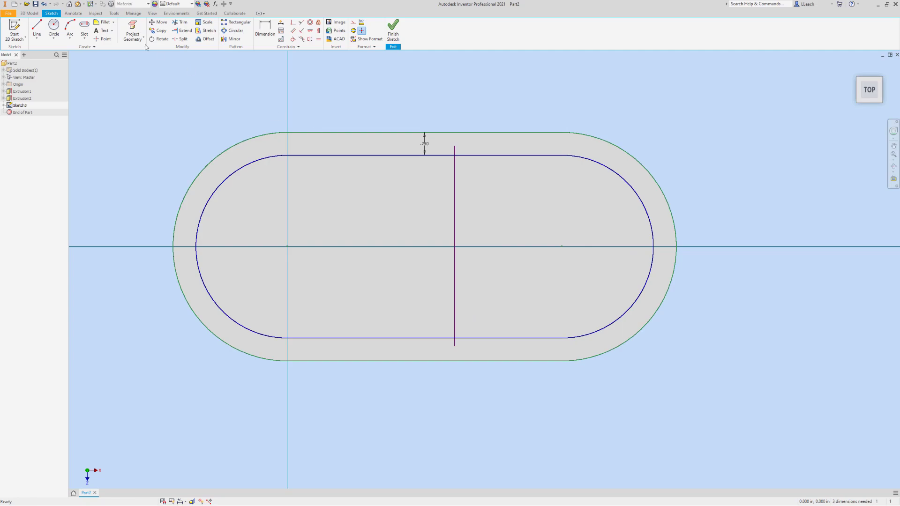
- Draw a horizontal line in the upper half, from just left of the vertical line to beyond the slot's right end
click(37, 40)
click(47, 51)
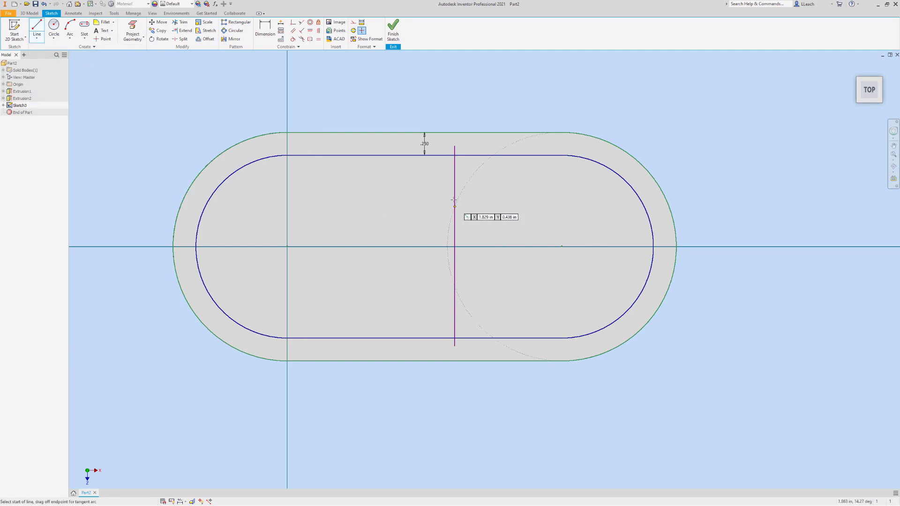
click(434, 193)
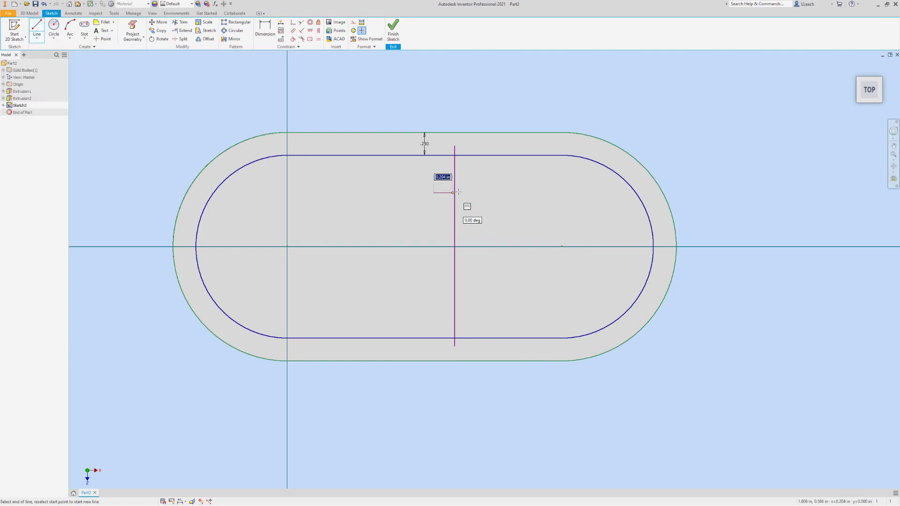
click(714, 193)
right_click(714, 193)
click(736, 194)
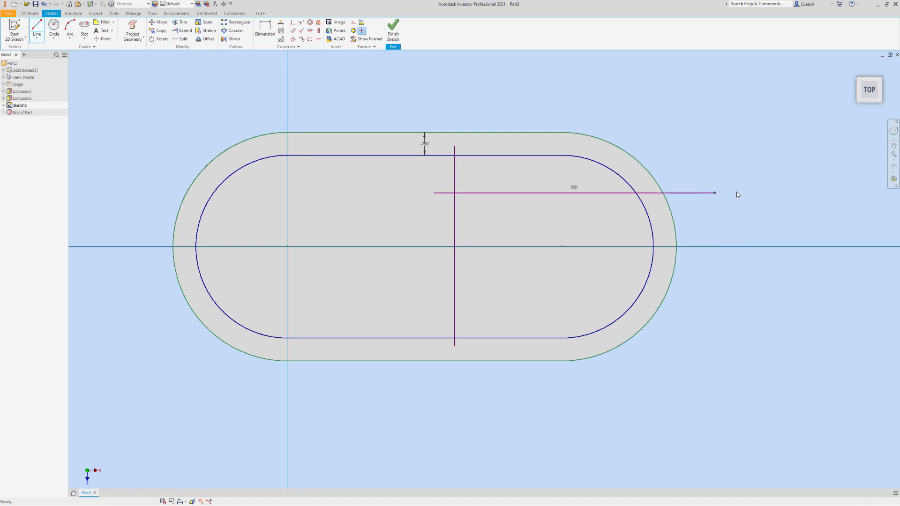
- Draw a matching horizontal line in the lower half, from just left of the vertical line past the slot's right end
click(37, 39)
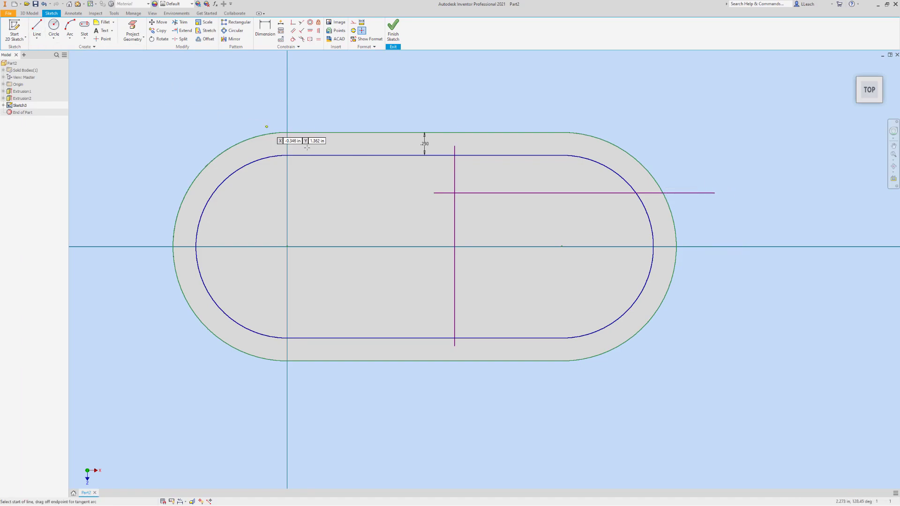
click(438, 302)
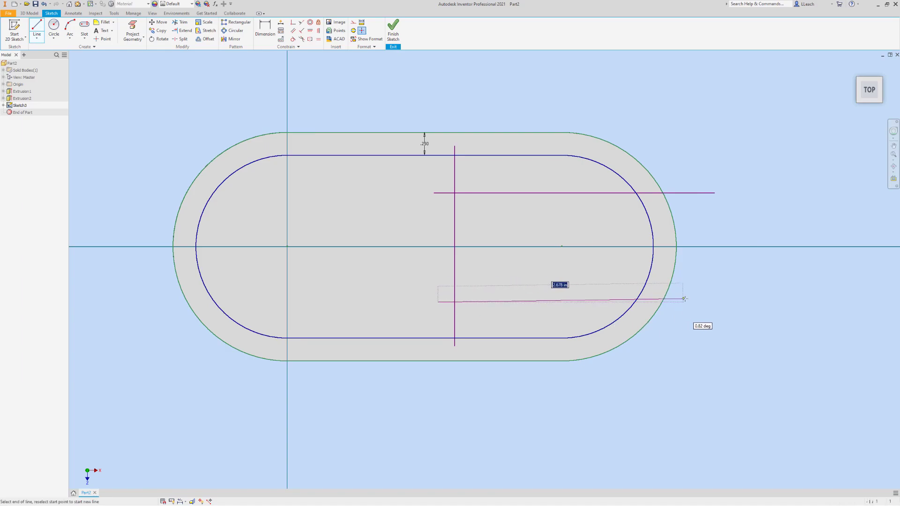
click(709, 302)
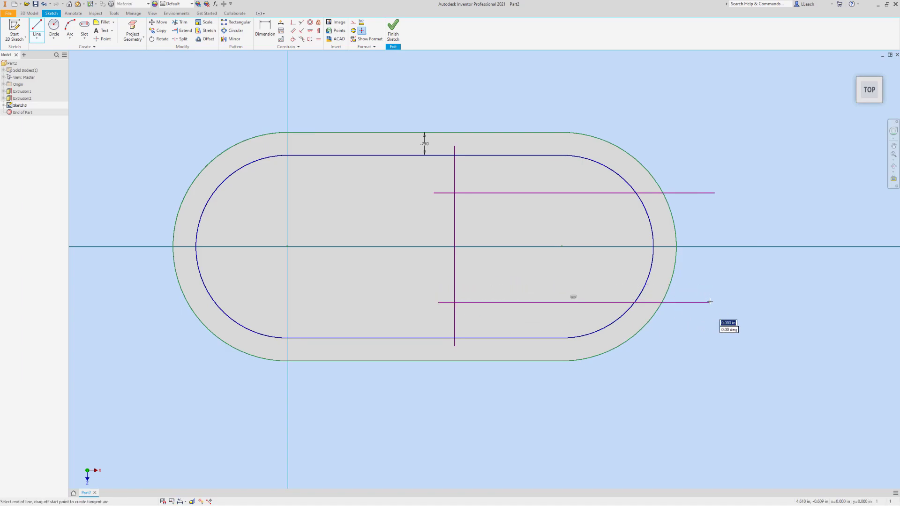
right_click(709, 302)
click(707, 266)
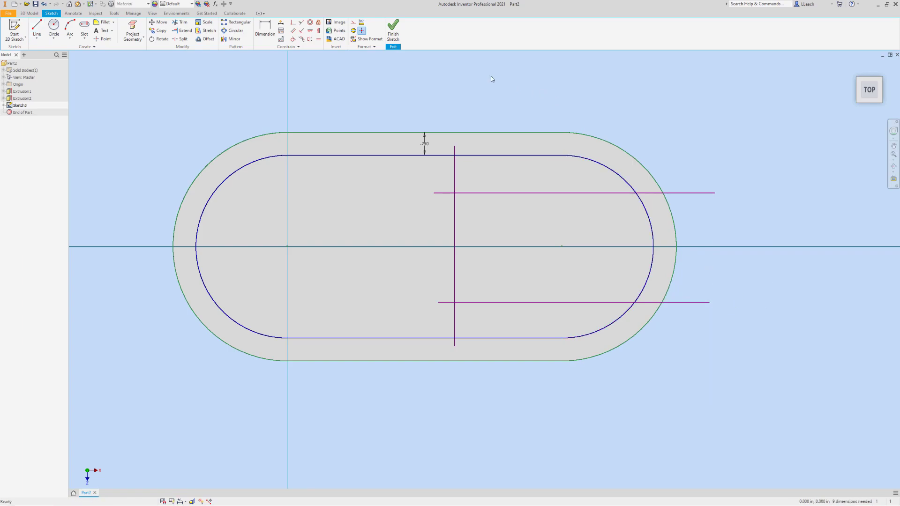
- Trim the vertical line's ends outside the inset outline and the horizontal lines' stubs left of the vertical line
click(182, 23)
click(456, 148)
click(442, 193)
click(446, 302)
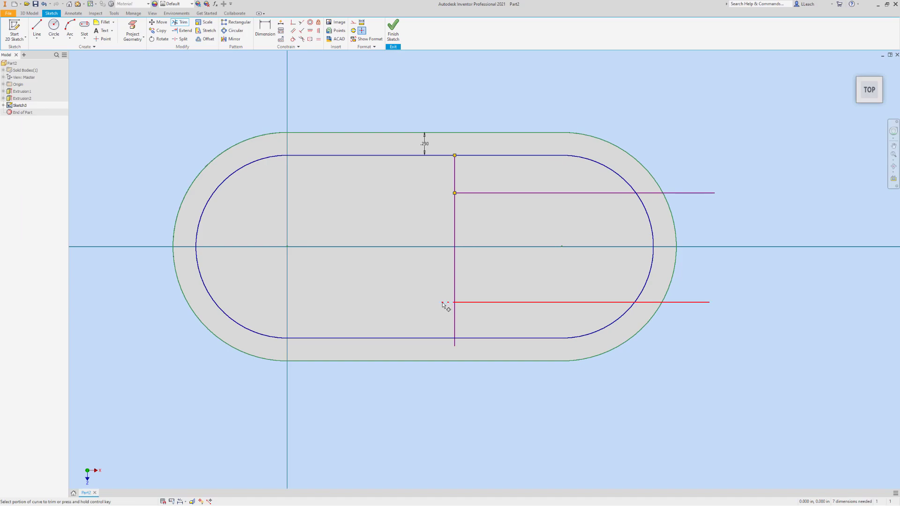
click(456, 342)
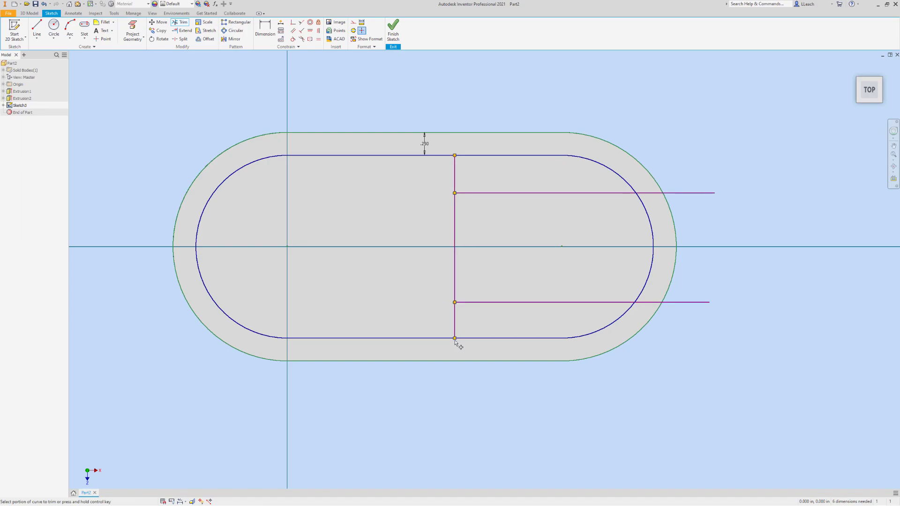
- Trim the inset outline right of the vertical line outside the two horizontal lines, and the line ends beyond the outer outline
click(498, 338)
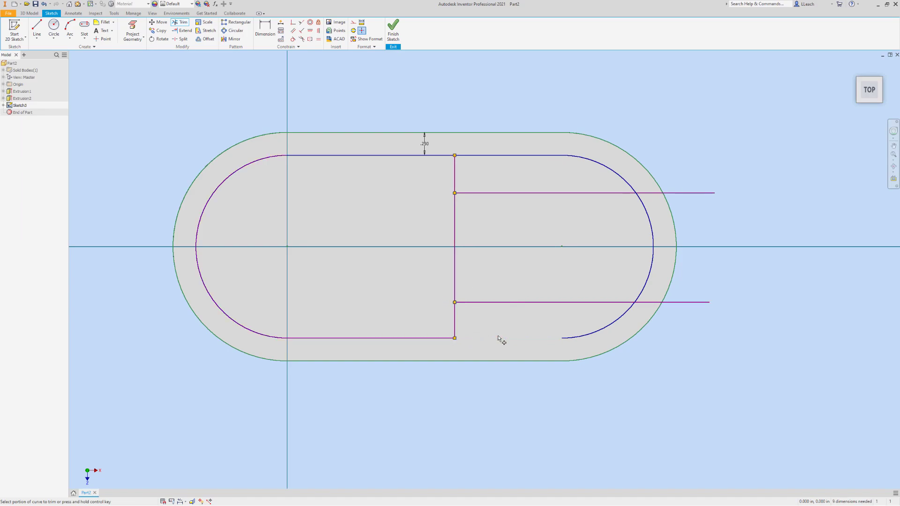
click(592, 336)
click(684, 193)
click(500, 156)
click(597, 167)
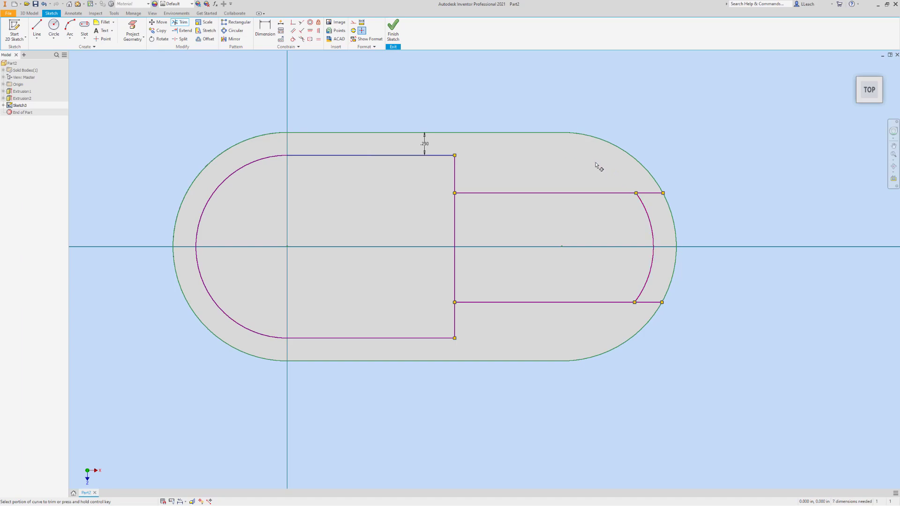
- Trim the vertical segment between the two horizontal lines and delete the remaining inset arc at the right end
click(456, 224)
key(Escape)
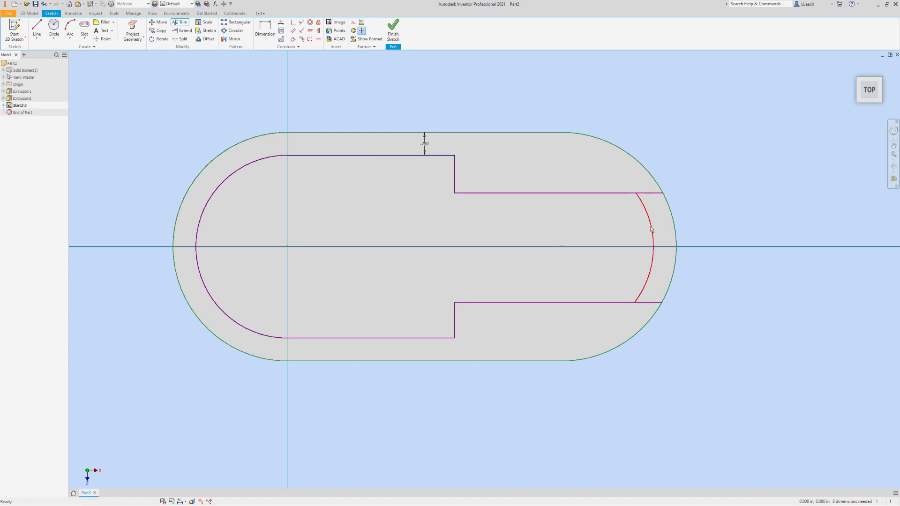
click(652, 228)
key(Delete)
- Dimension the upper vertical step segment 2 in horizontally from the left arc's center at the origin
click(265, 27)
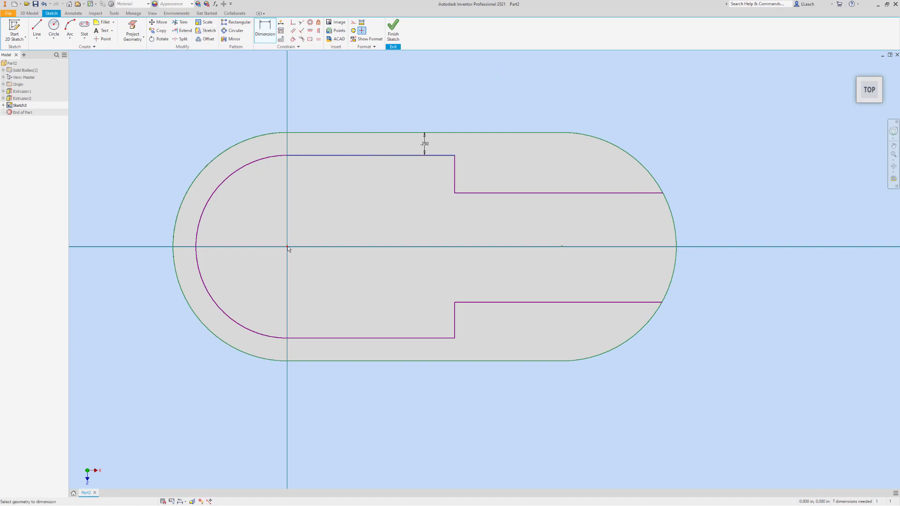
click(455, 190)
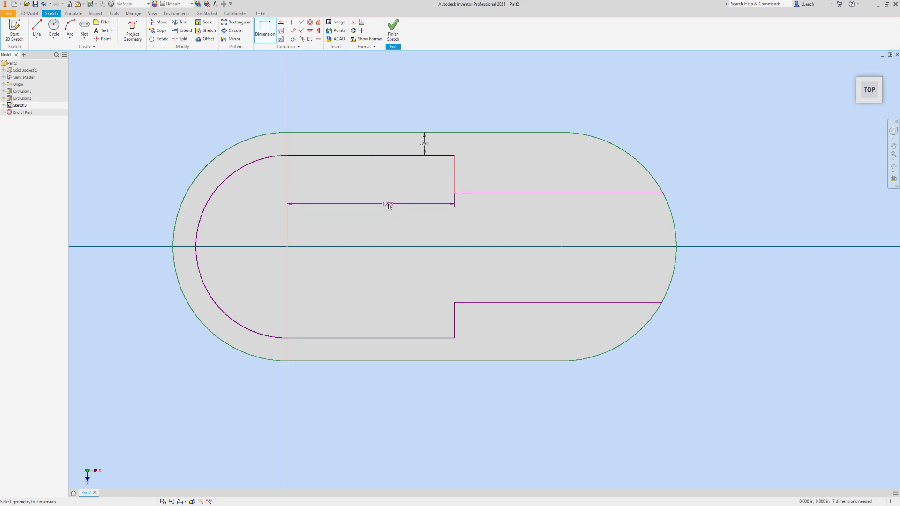
click(384, 215)
text(2)
click(420, 240)
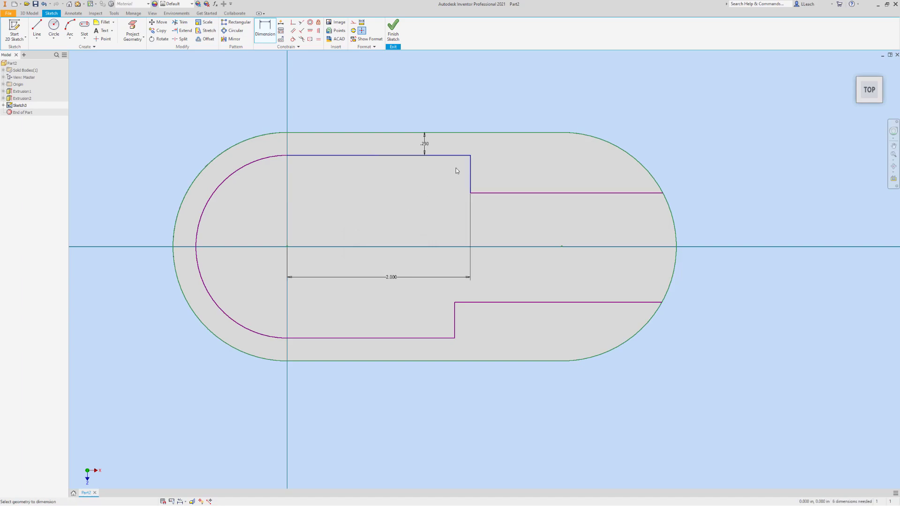
- Make the lower vertical step segment collinear with the upper one
click(302, 24)
click(471, 178)
click(455, 321)
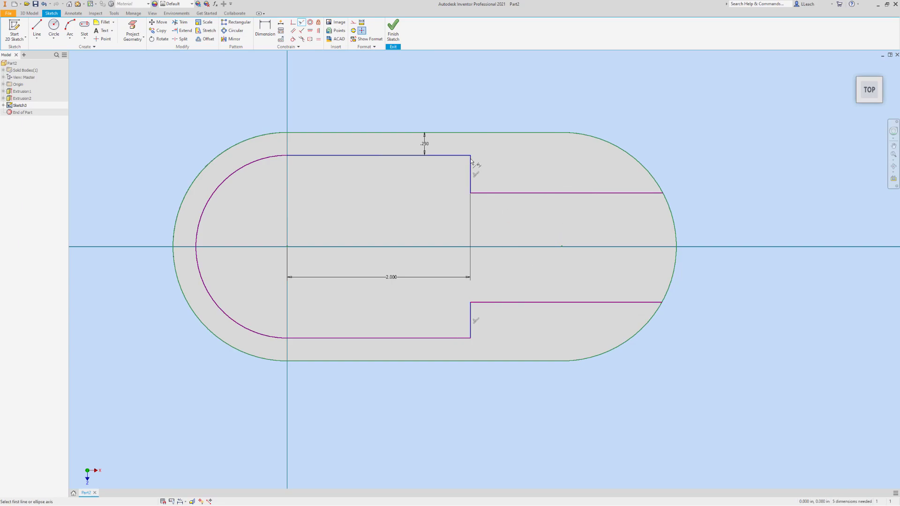
- Dimension the spacing between the two horizontal channel lines and set it to 1.2 in
click(266, 29)
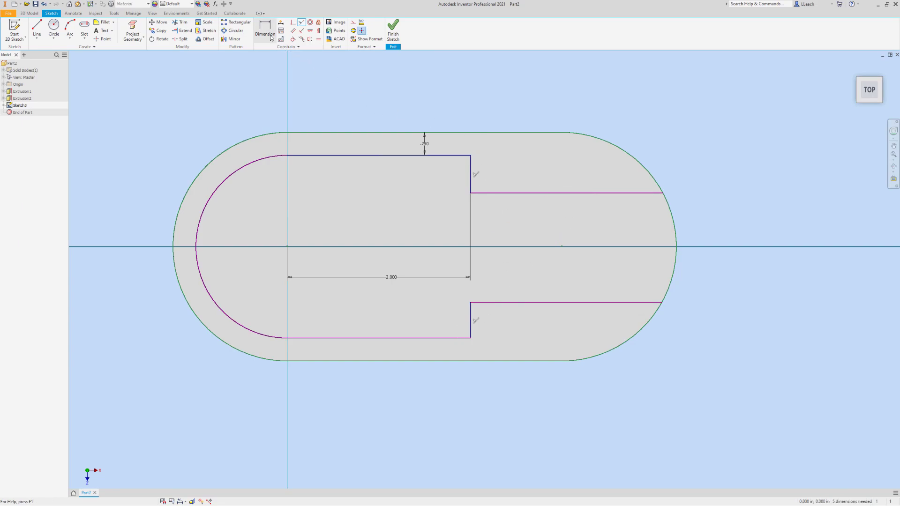
click(599, 196)
click(587, 304)
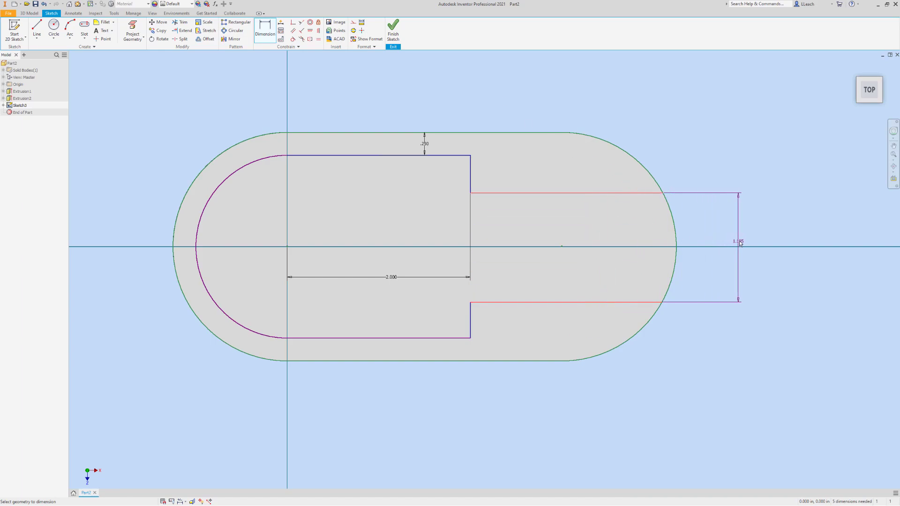
click(742, 243)
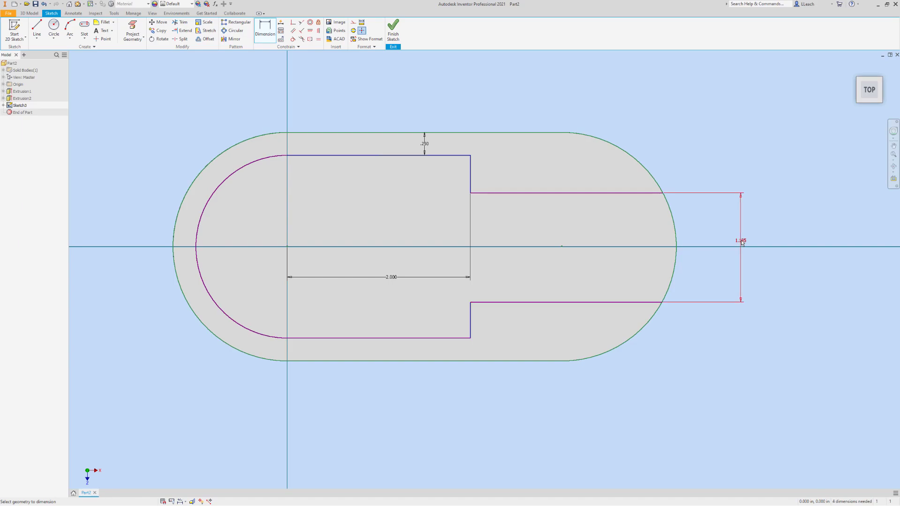
click(743, 242)
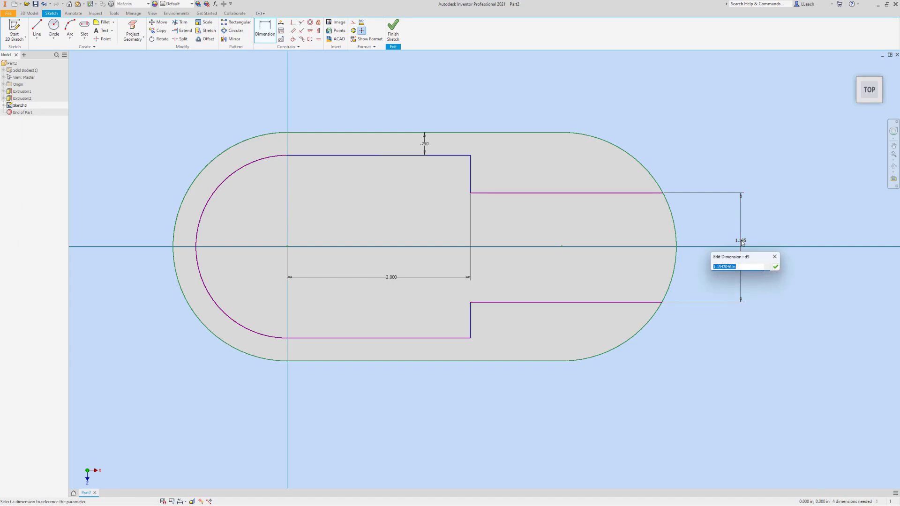
text(1.2)
key(Return)
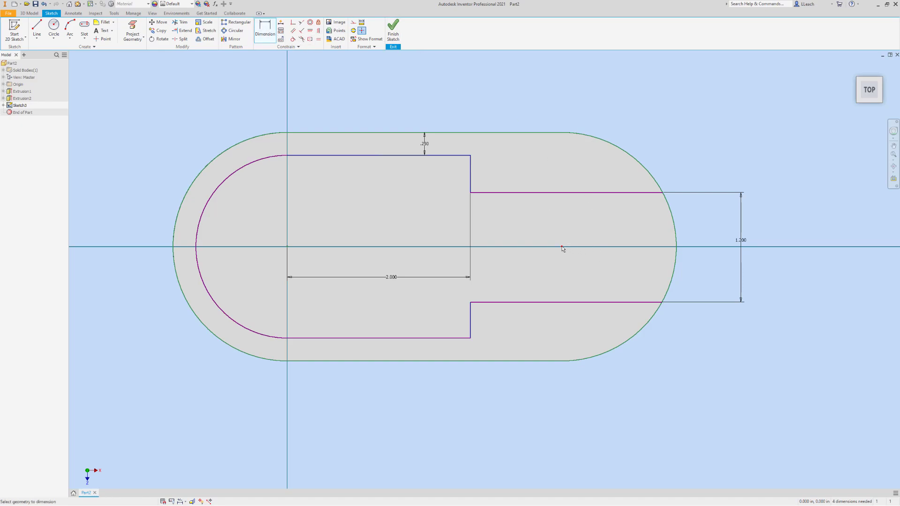
- Dimension the upper channel line from the horizontal centerline as half the channel width, using the formula d9/2
click(571, 193)
click(571, 247)
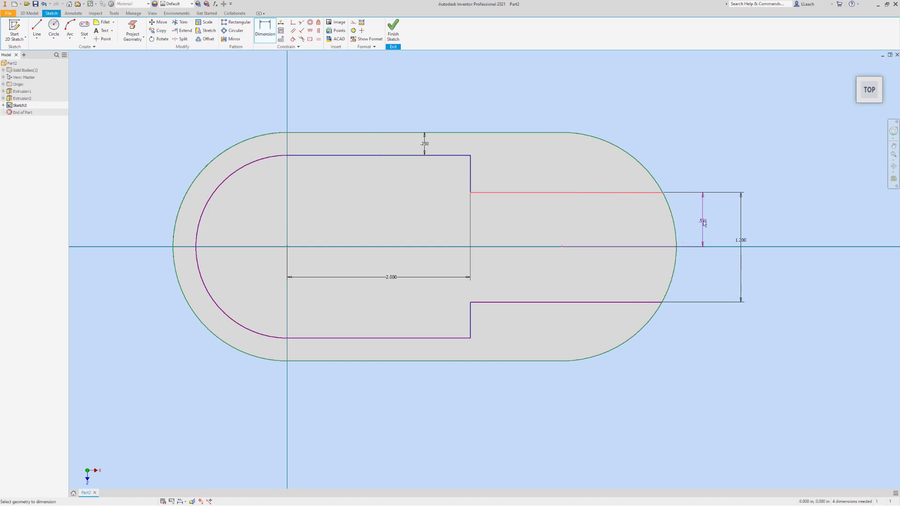
click(709, 225)
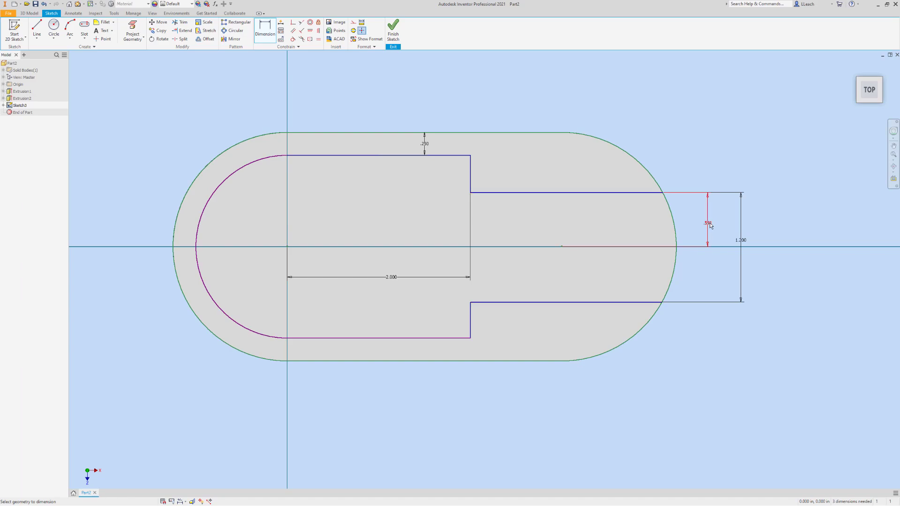
drag(731, 237, 719, 155)
click(742, 242)
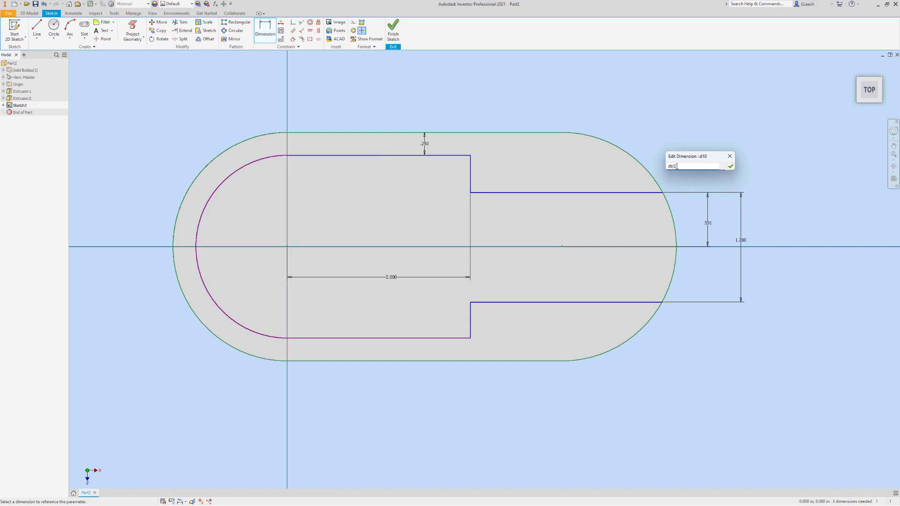
text(/2)
click(731, 167)
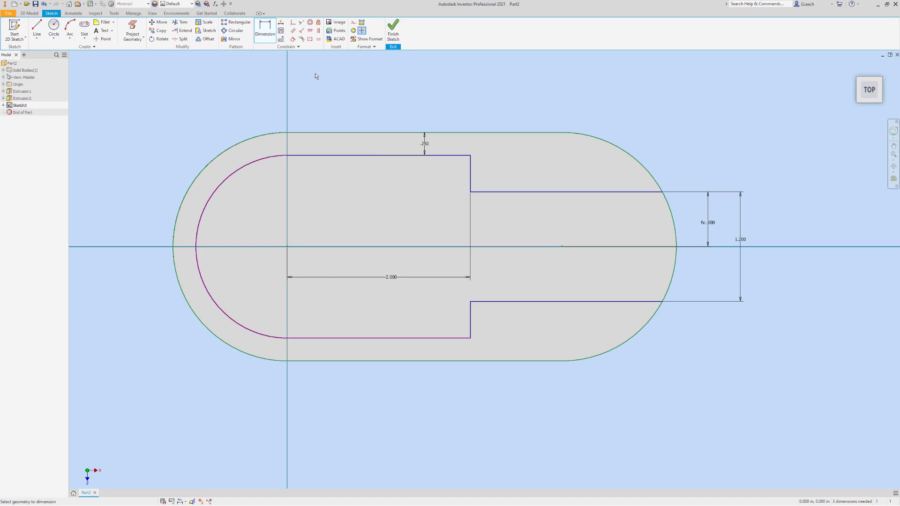
- Finish the sketch and extrude the stepped profile as a cut 0.25 in deep into the top face
click(393, 30)
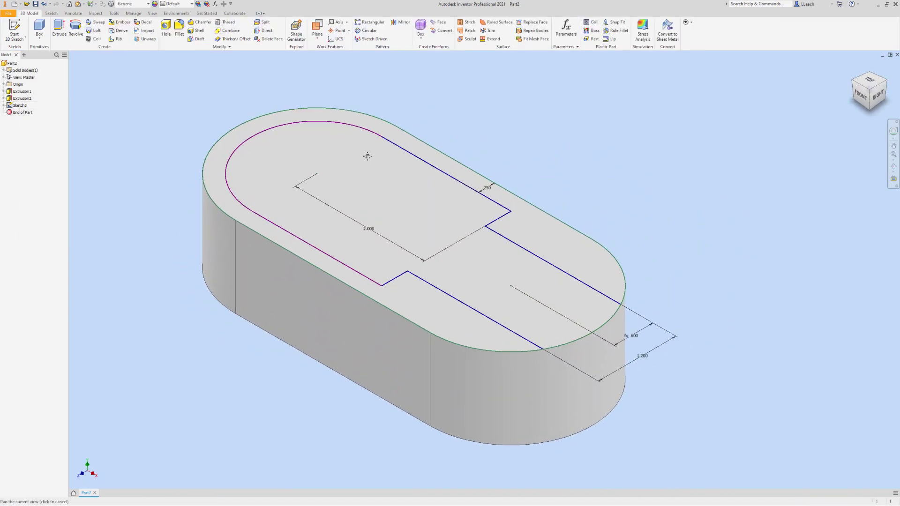
click(59, 28)
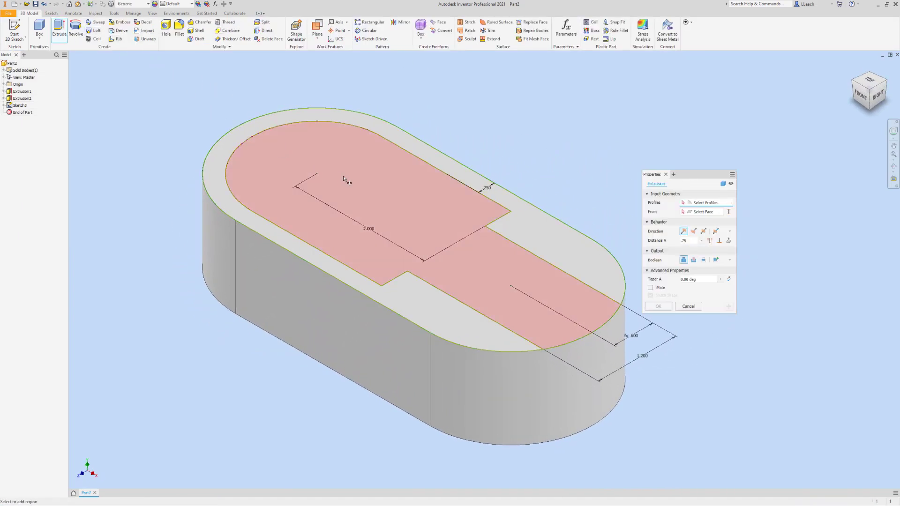
click(404, 205)
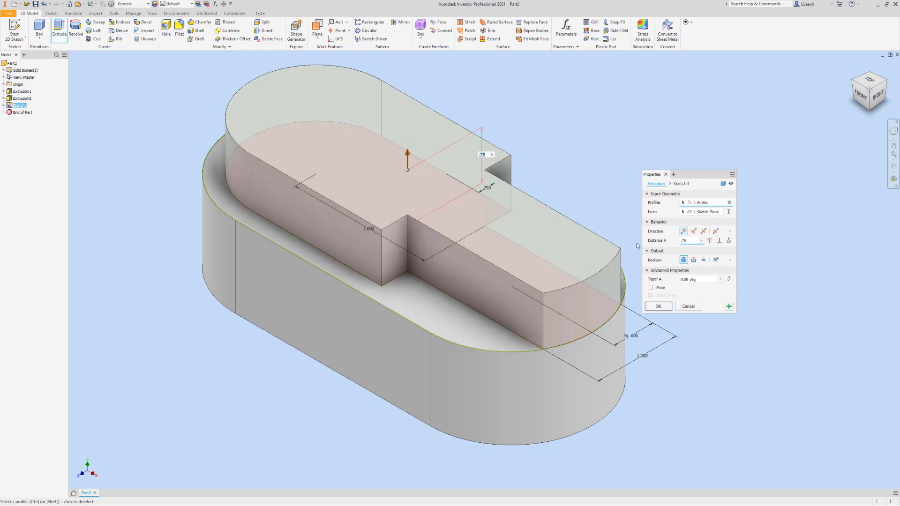
click(694, 260)
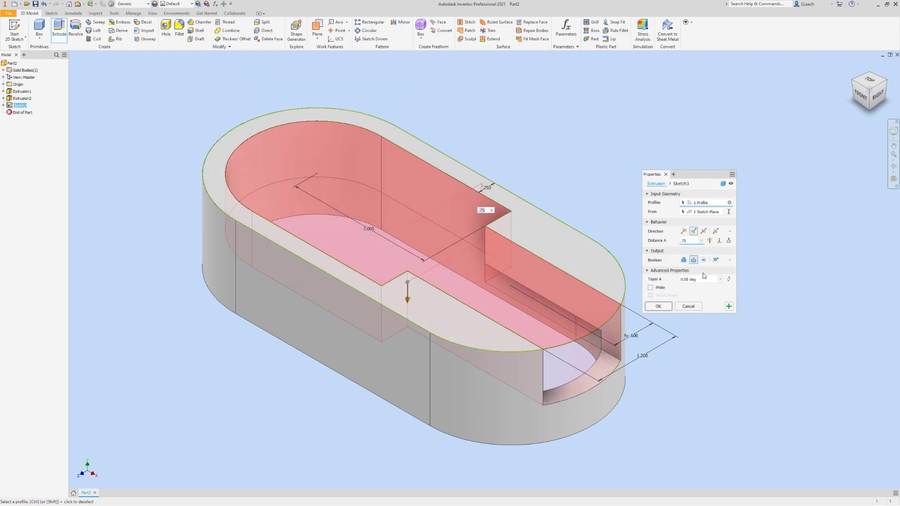
drag(692, 240, 681, 241)
text(.25)
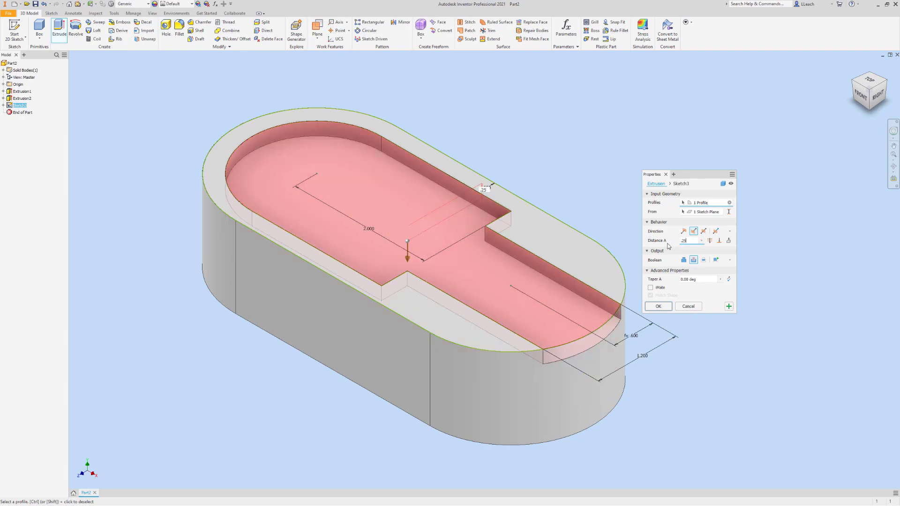
click(669, 309)
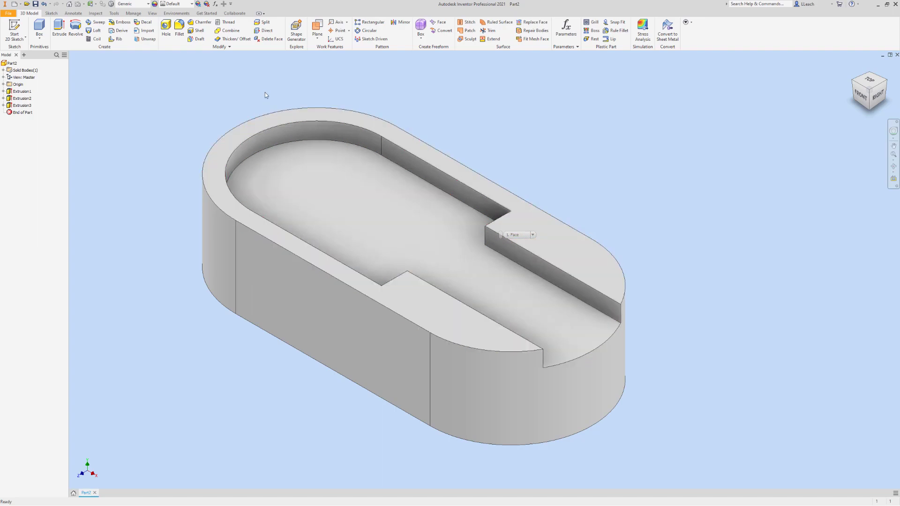
- Fillet the two protruding vertical corners where the recess narrows into the channel with a 0.15 in radius
click(179, 28)
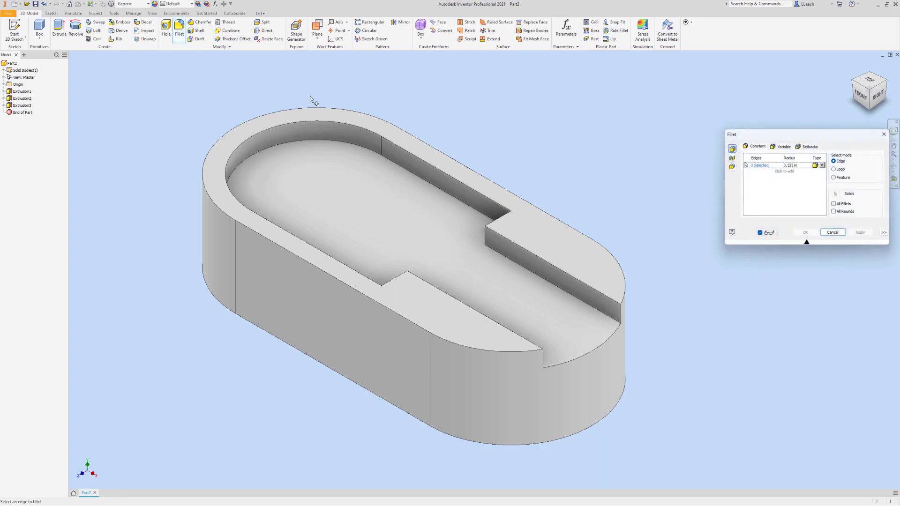
drag(784, 139, 723, 140)
click(736, 167)
text(15)
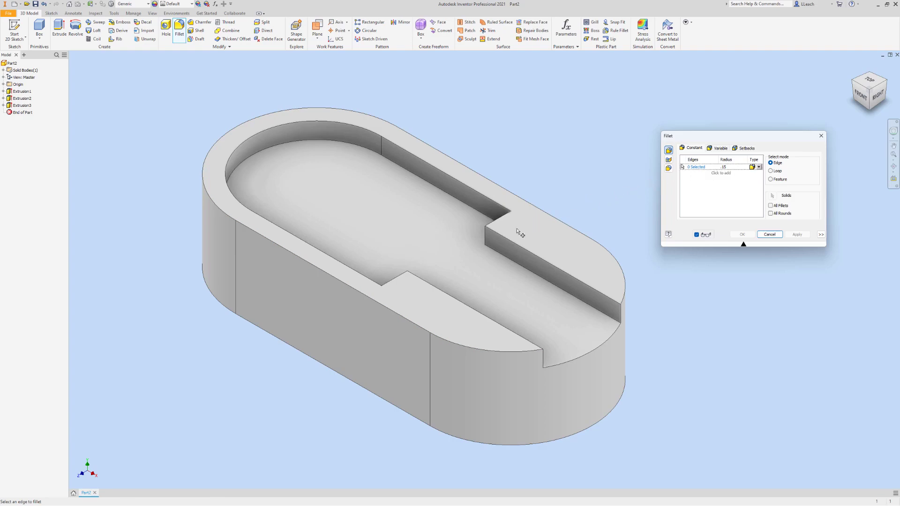
click(493, 239)
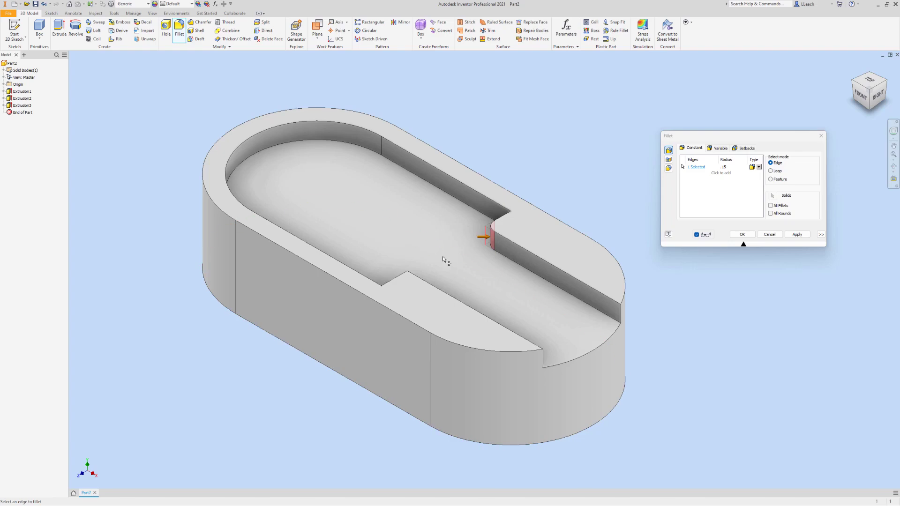
click(407, 282)
click(797, 234)
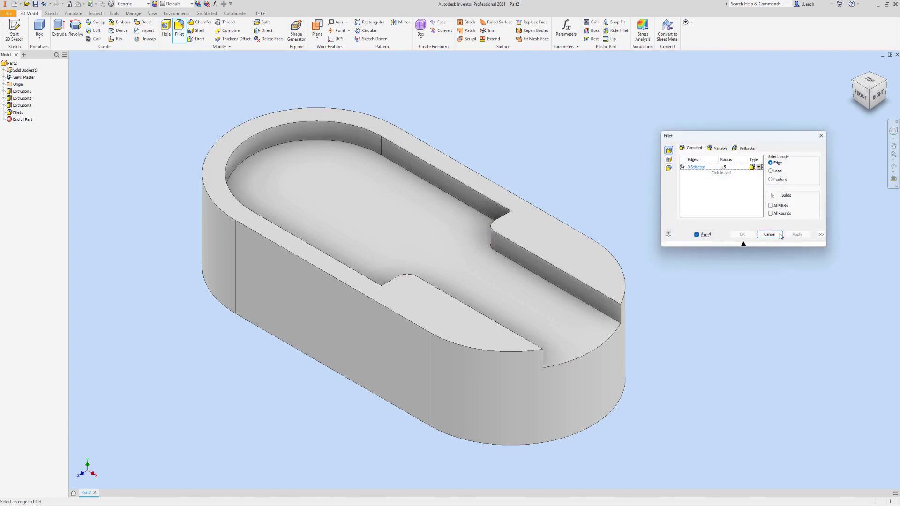
click(821, 136)
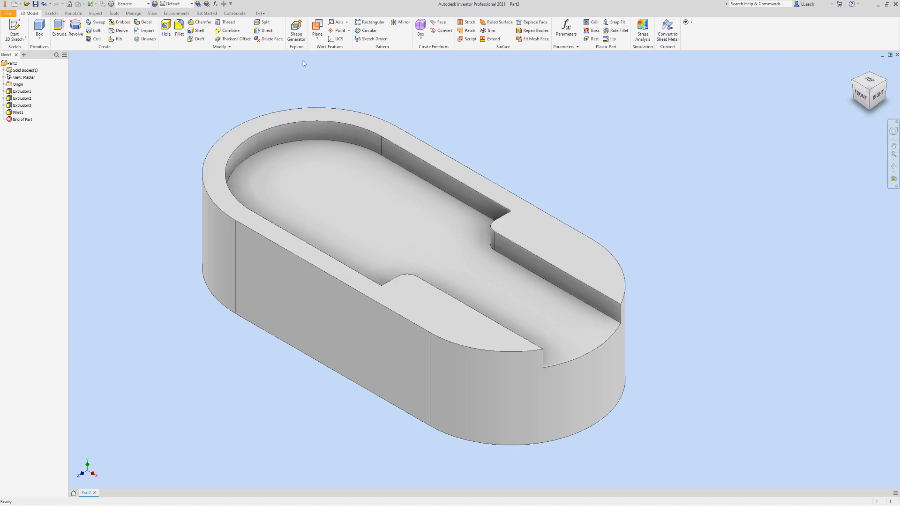
- Add a 1 in diameter through-all hole in the recess floor, concentric with the recess's closed rounded end
click(167, 32)
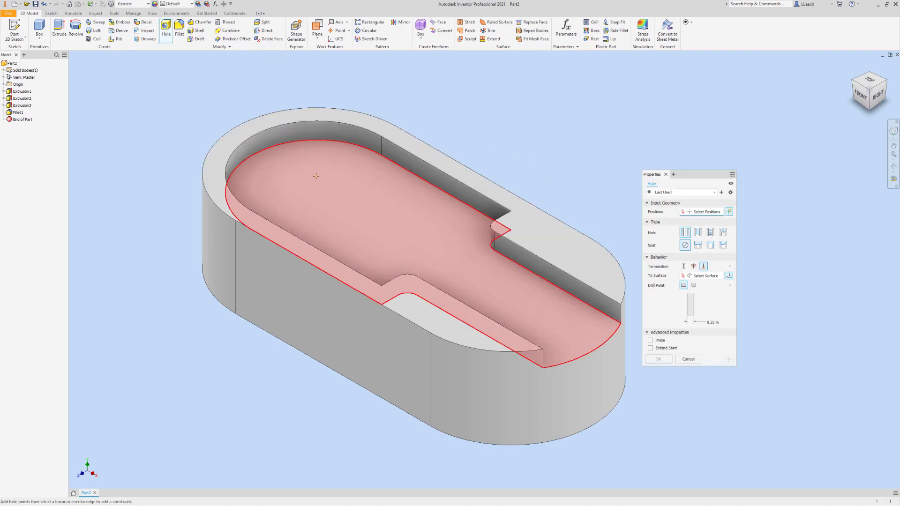
click(303, 190)
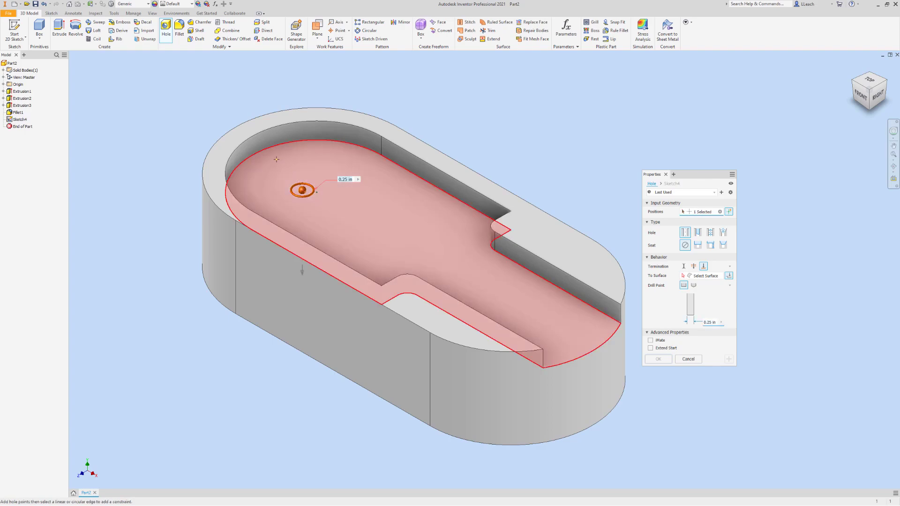
click(270, 149)
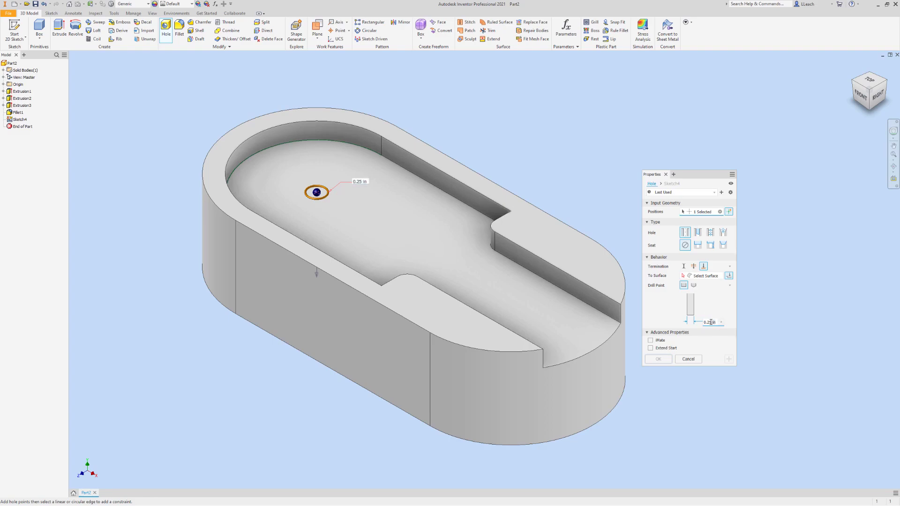
click(700, 323)
text(1)
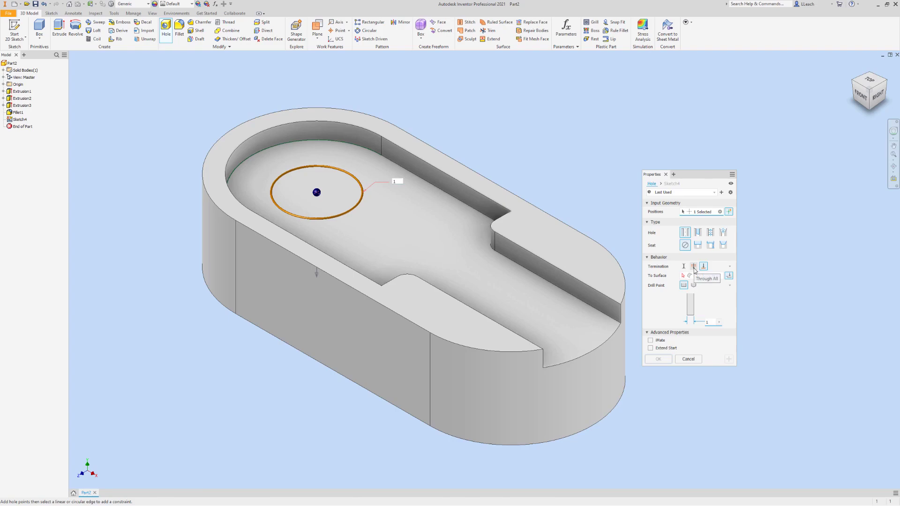
click(694, 267)
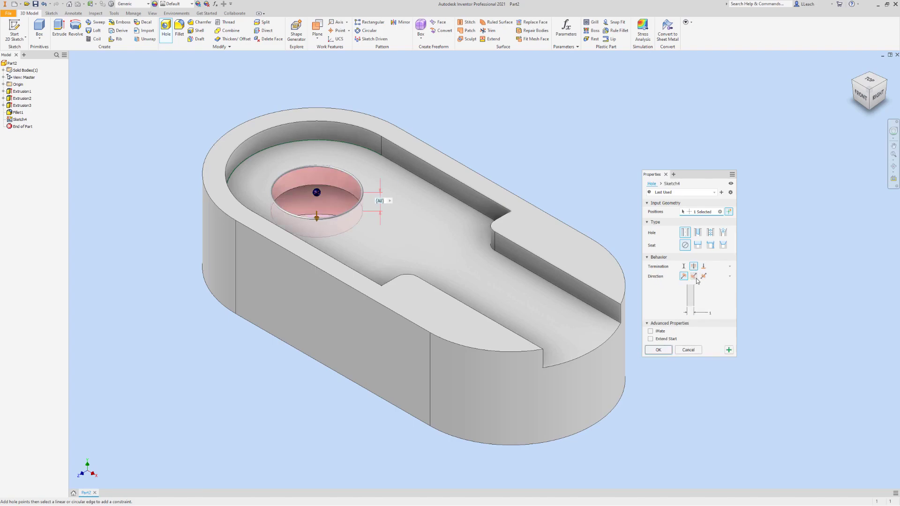
click(661, 350)
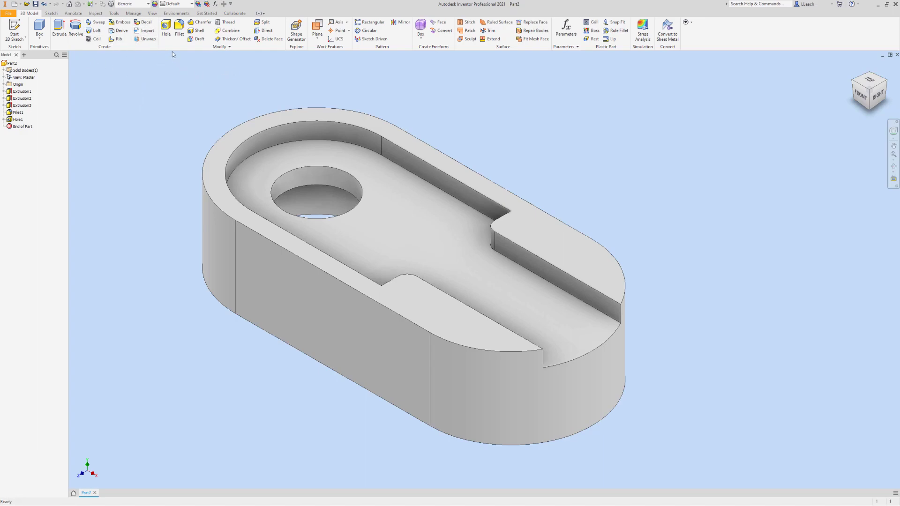
- Add a 0.75 in diameter through-all hole in the channel floor, concentric with the arc at the open end
click(167, 28)
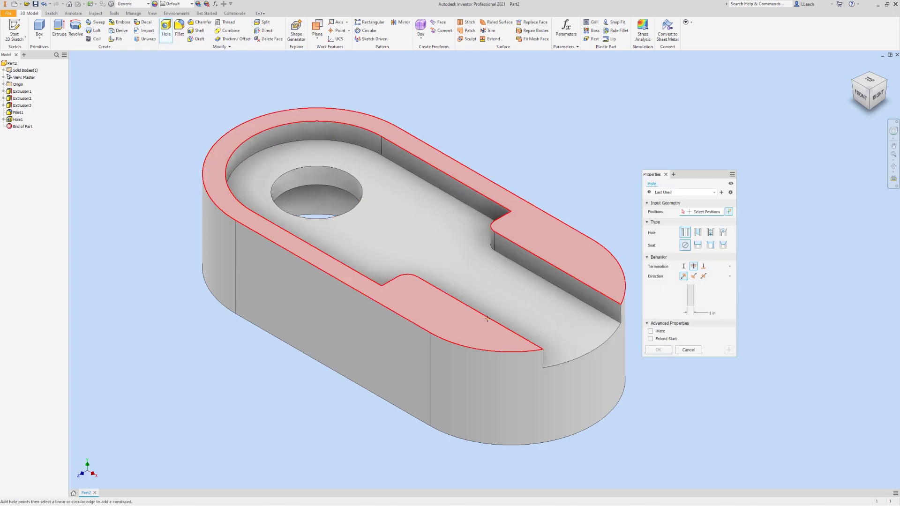
click(544, 314)
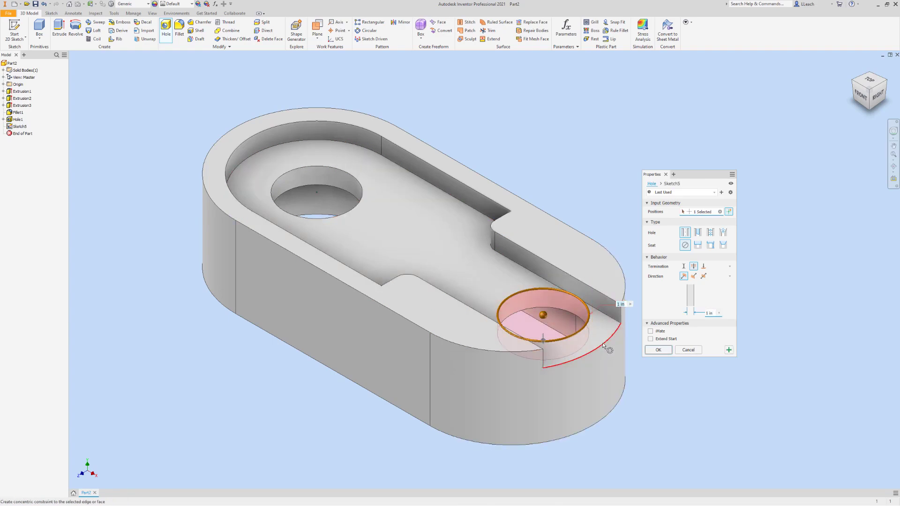
click(603, 345)
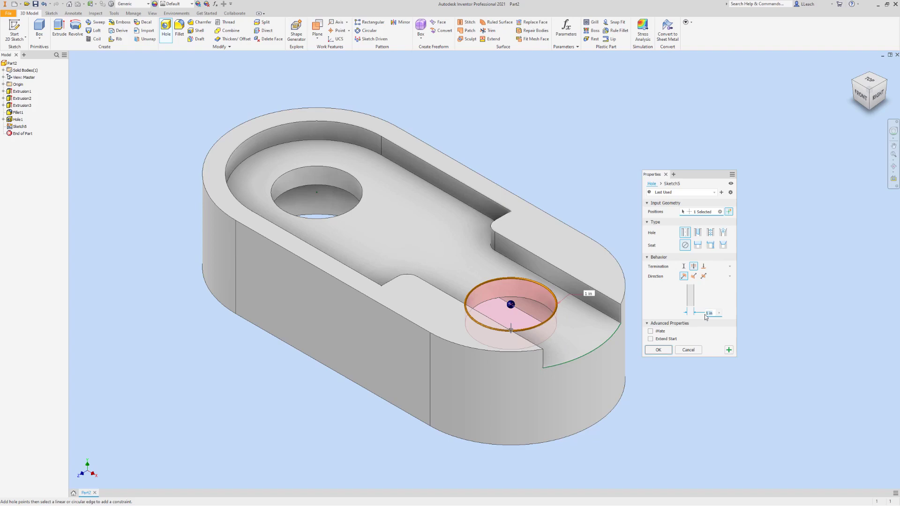
text(.75)
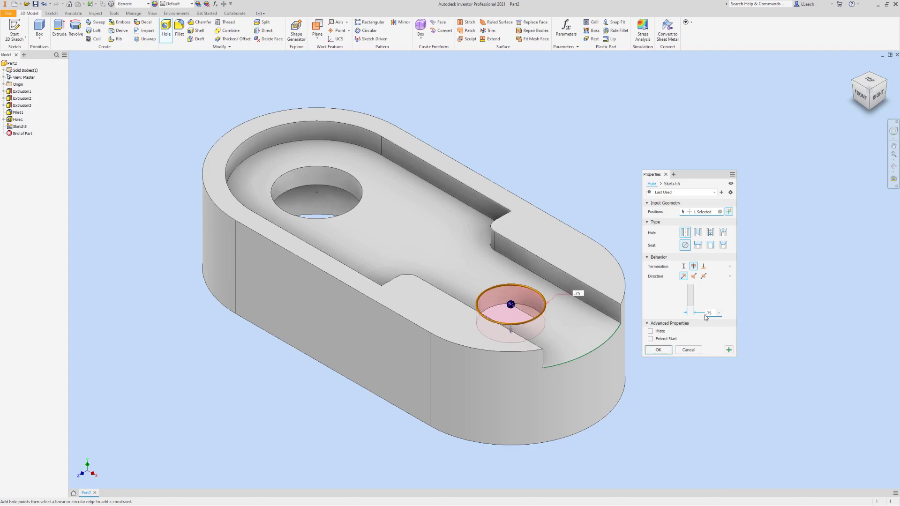
click(669, 350)
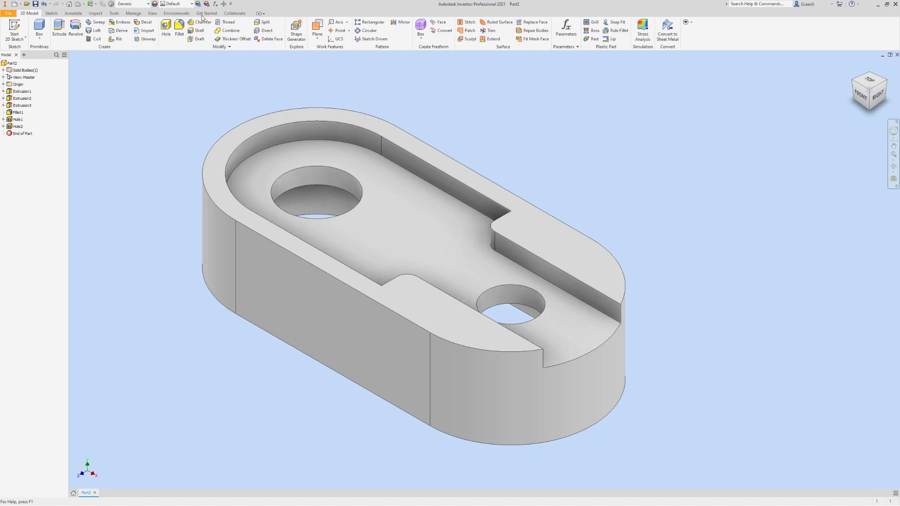
- Assign the Copper, Alloy material from the Inventor Material Library to the part
click(148, 5)
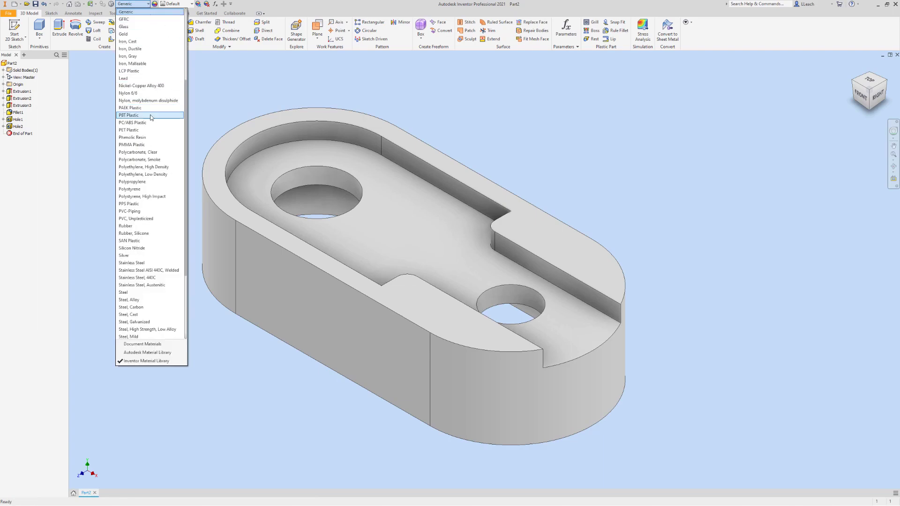
scroll(155, 199, down, 5)
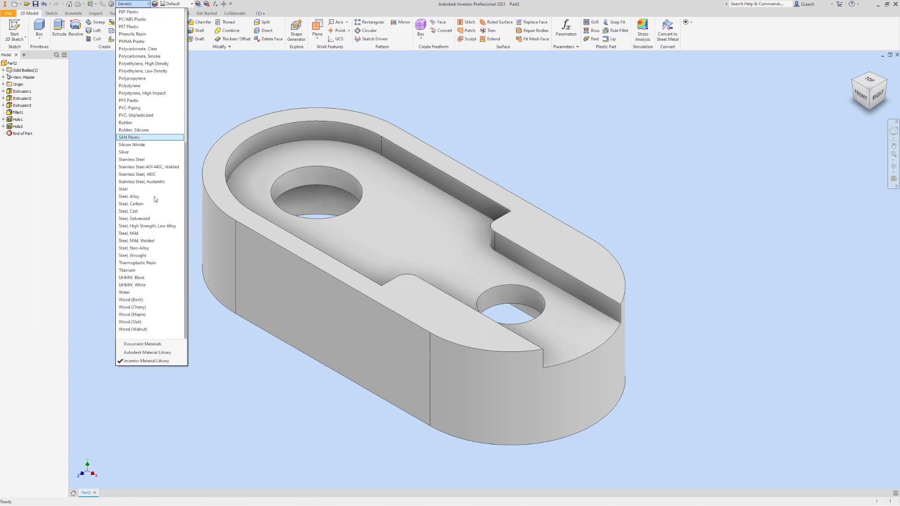
scroll(150, 202, up, 2)
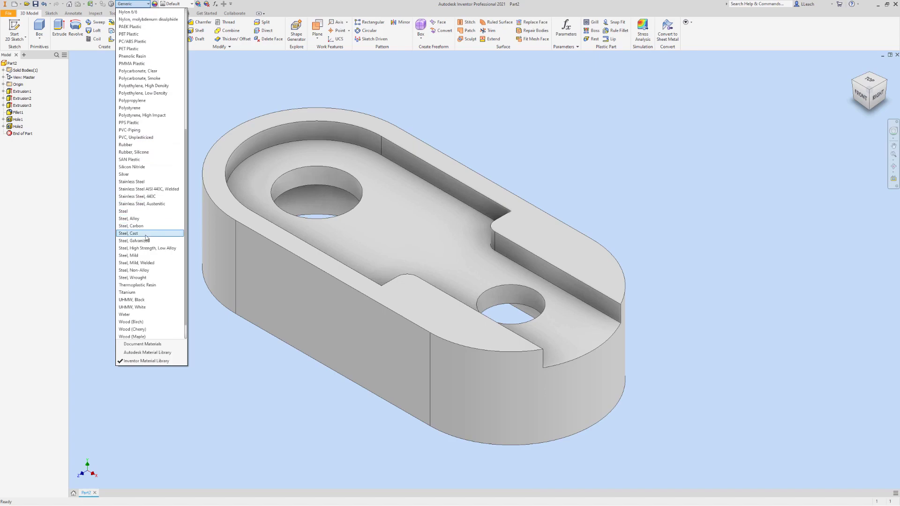
scroll(150, 201, up, 8)
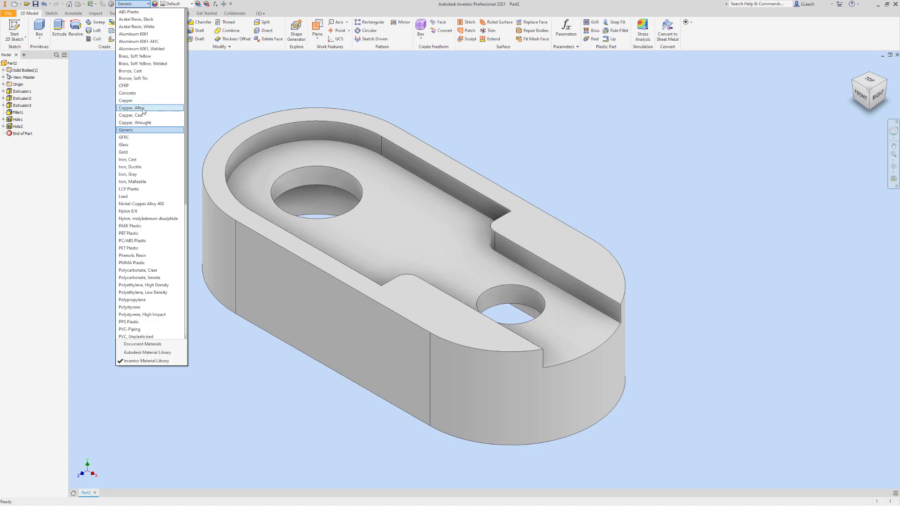
click(144, 108)
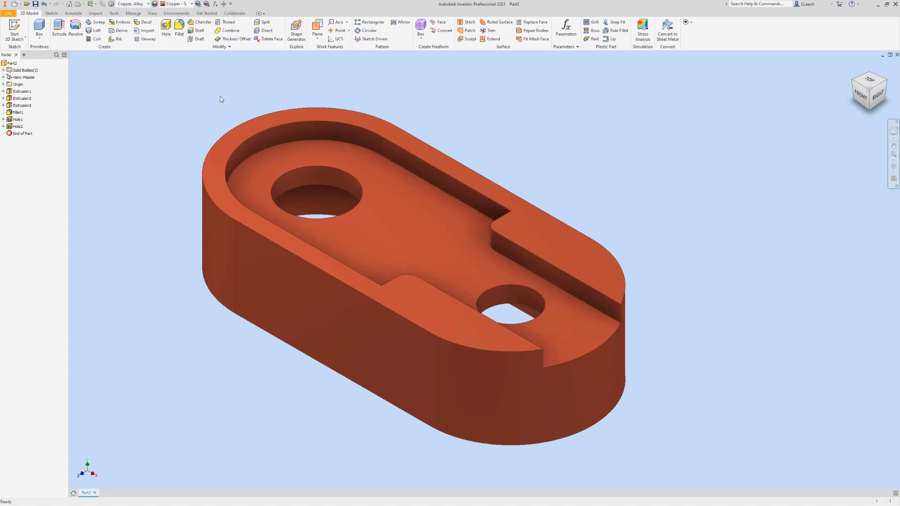
- Examine the part's physical iProperties, updating them to calculate the mass, area, volume and center of gravity
middle_drag(454, 83, 480, 83)
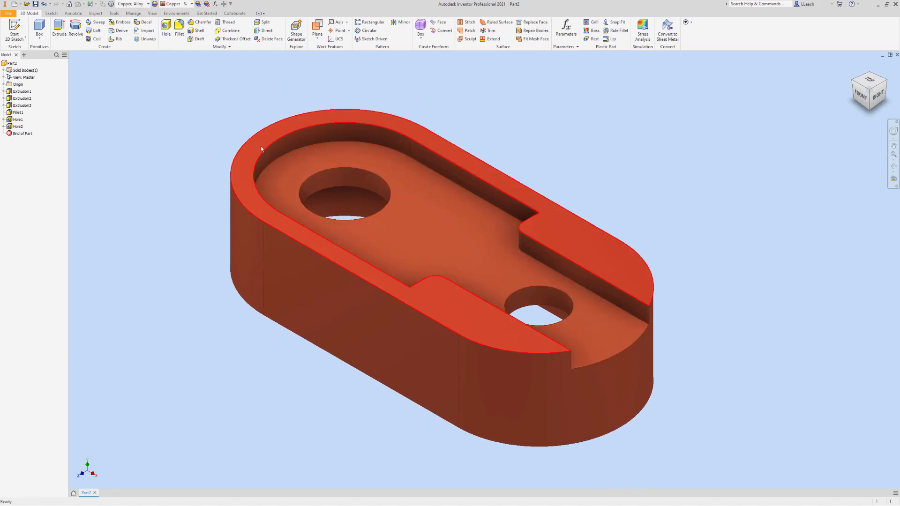
click(9, 14)
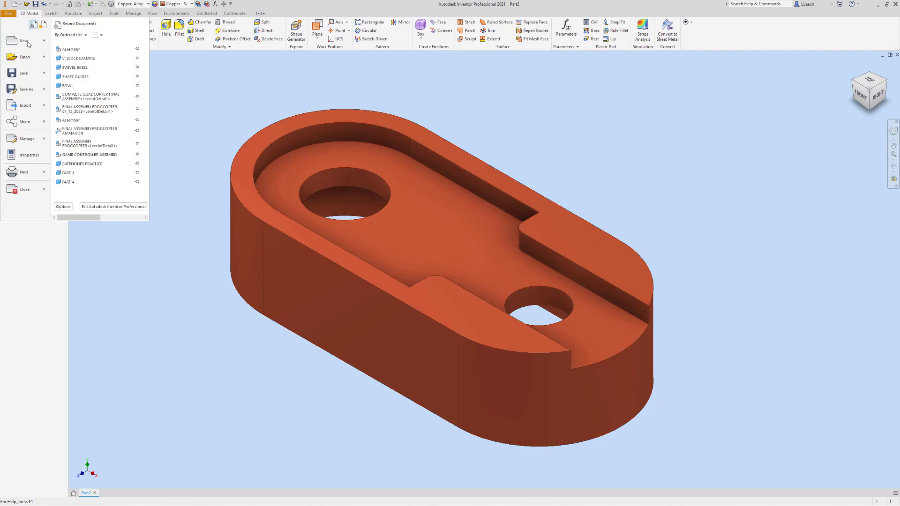
click(30, 155)
click(815, 160)
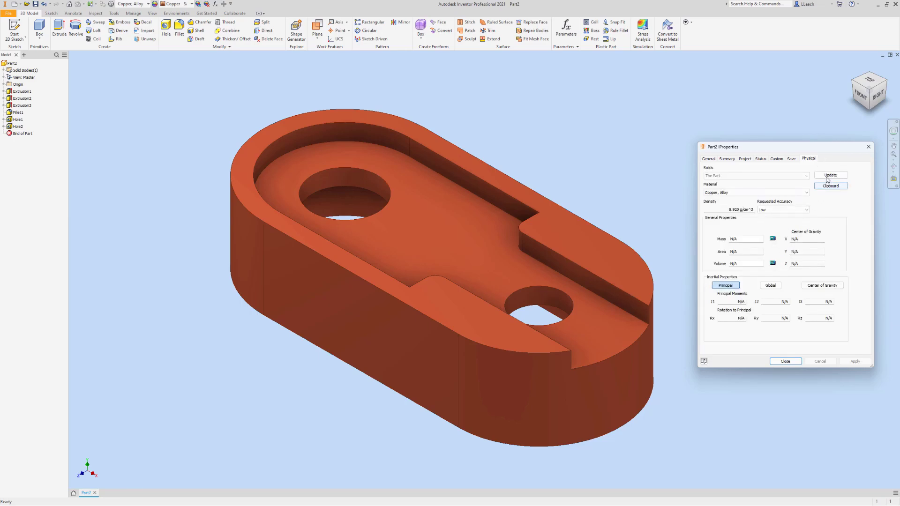
click(832, 177)
click(834, 177)
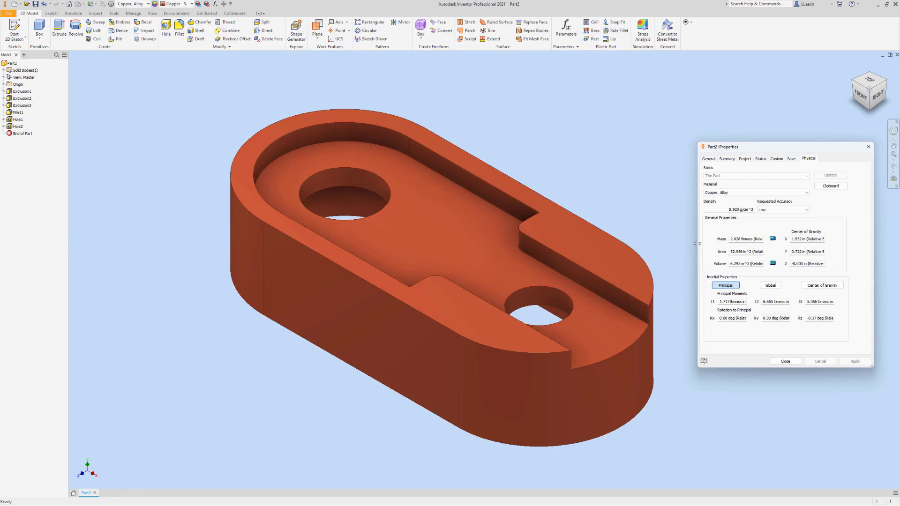
drag(697, 242, 679, 235)
mouse_move(770, 147)
mouse_down()
mouse_move(777, 131)
mouse_move(773, 137)
mouse_up()
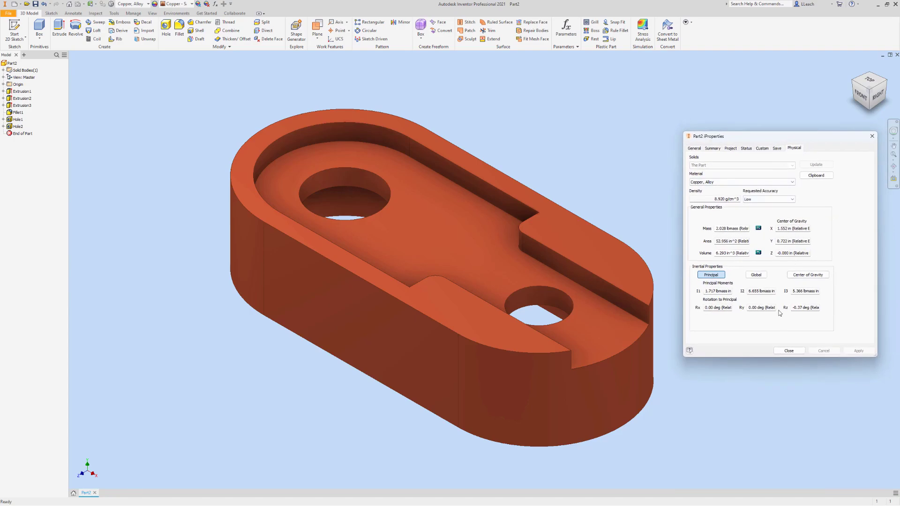
click(789, 351)
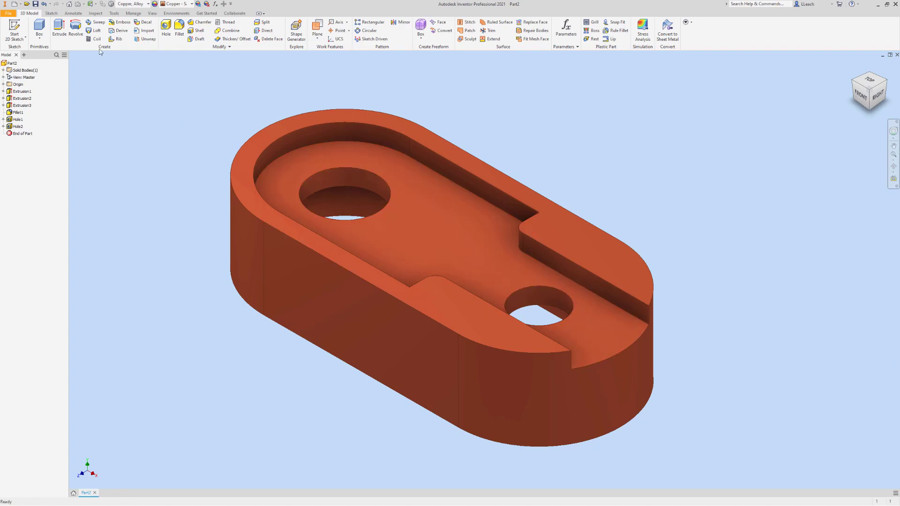
- Save the part as LOCK CAP in the Parametric-Modeling2 folder
click(7, 13)
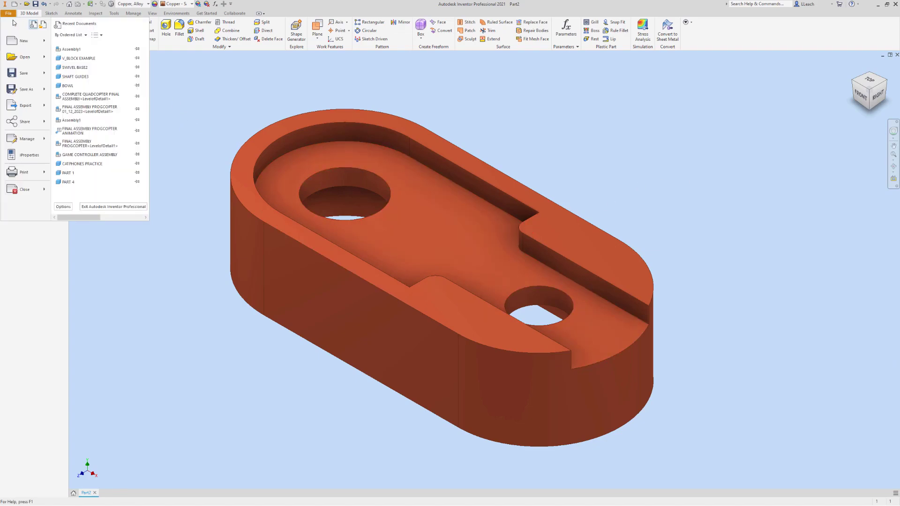
click(17, 75)
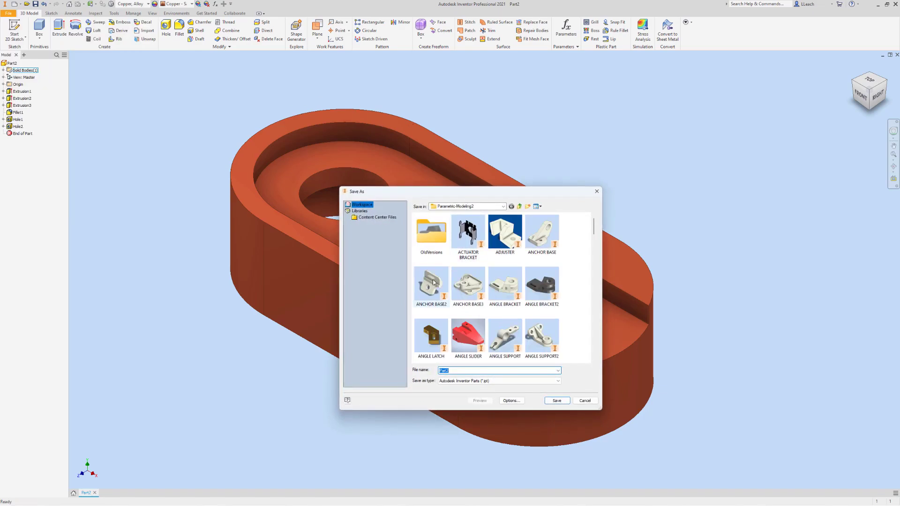
click(448, 373)
drag(449, 373, 437, 376)
text(LOCK CAP)
click(557, 401)
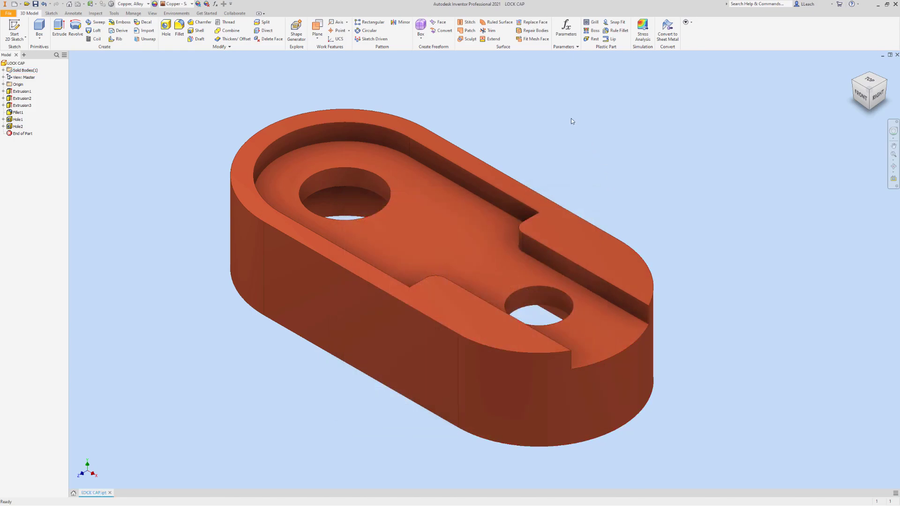
- Change the model's visual style and turn on shadows and reflections
click(153, 13)
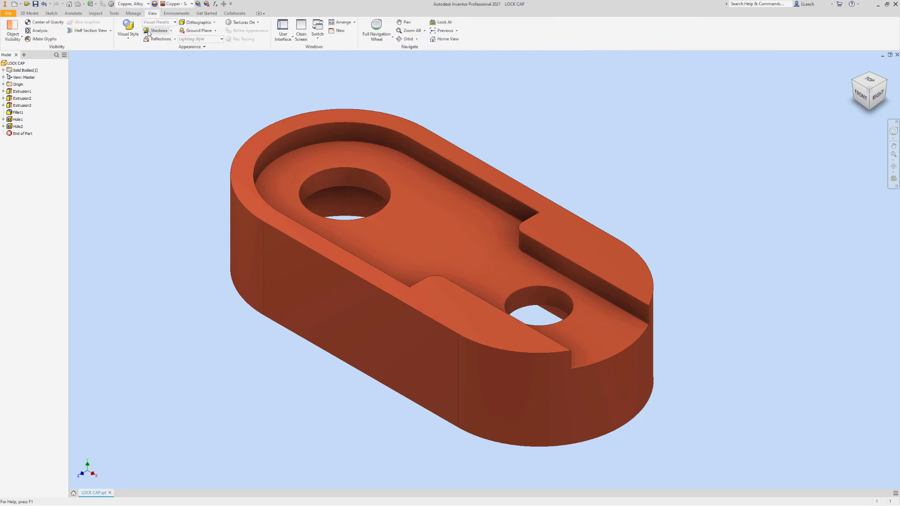
click(128, 29)
click(143, 47)
click(158, 30)
click(165, 40)
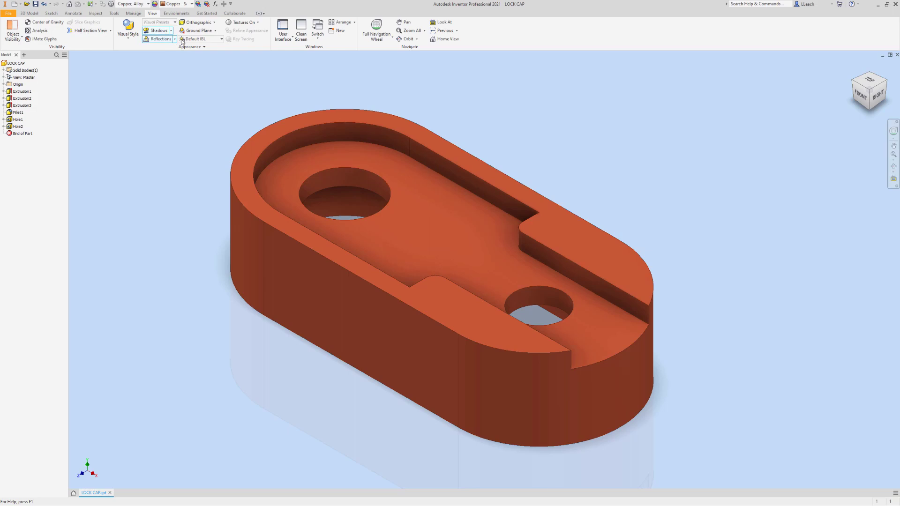
- Switch the view to perspective projection and set the lighting style to Two Lights after trying Photo Booth
click(214, 23)
click(210, 47)
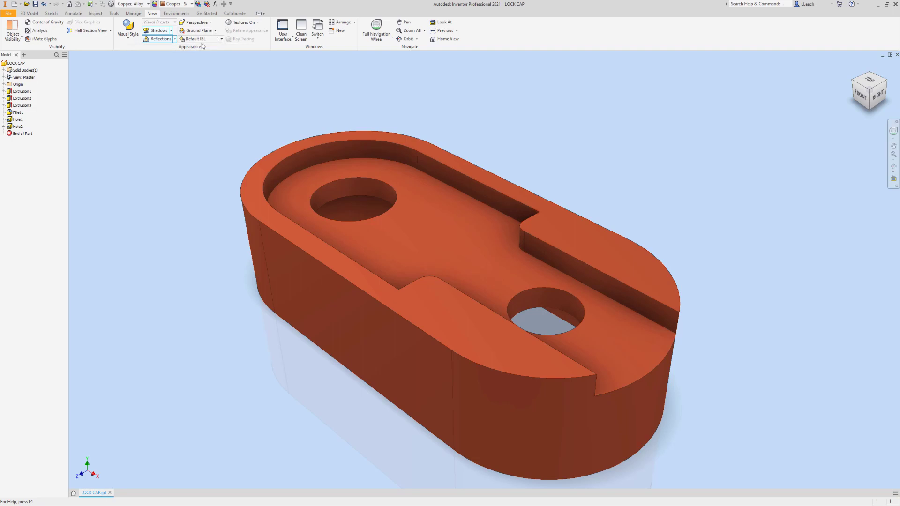
click(222, 40)
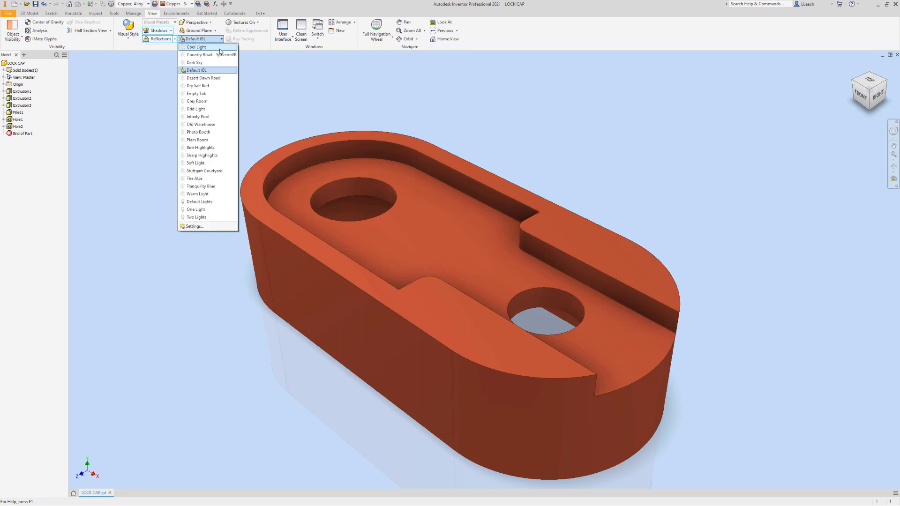
click(197, 133)
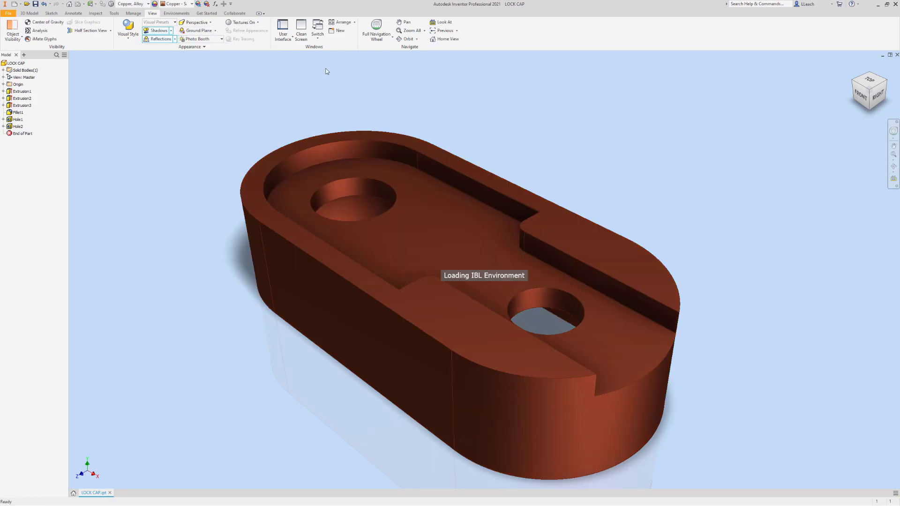
click(223, 40)
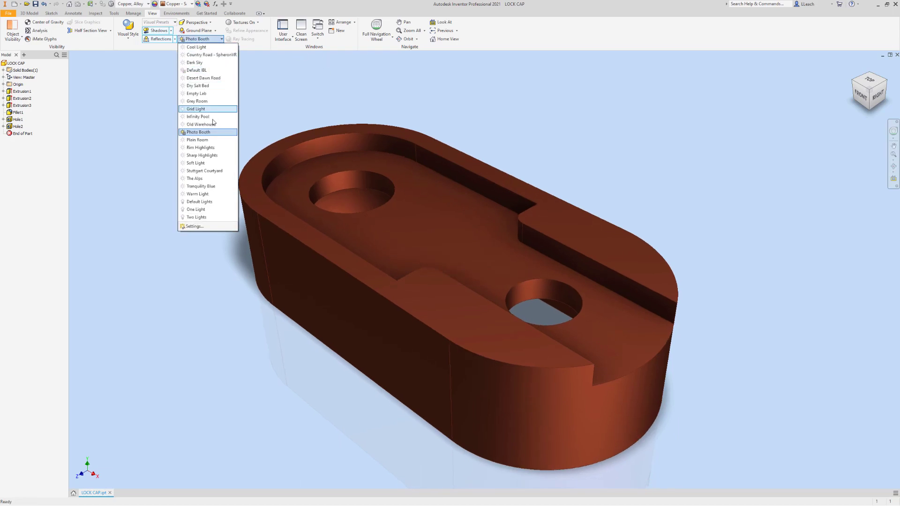
click(202, 215)
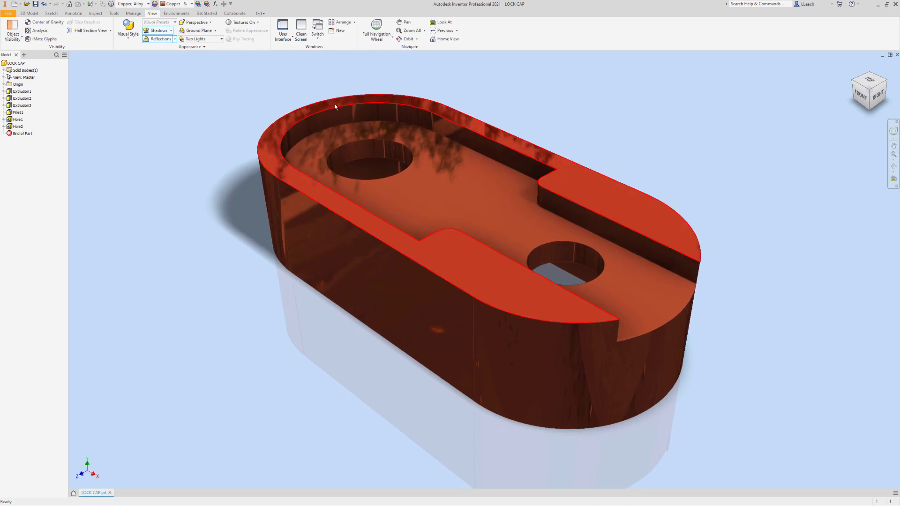
- Save the LOCK CAP part with its updated display settings
click(8, 14)
click(28, 73)
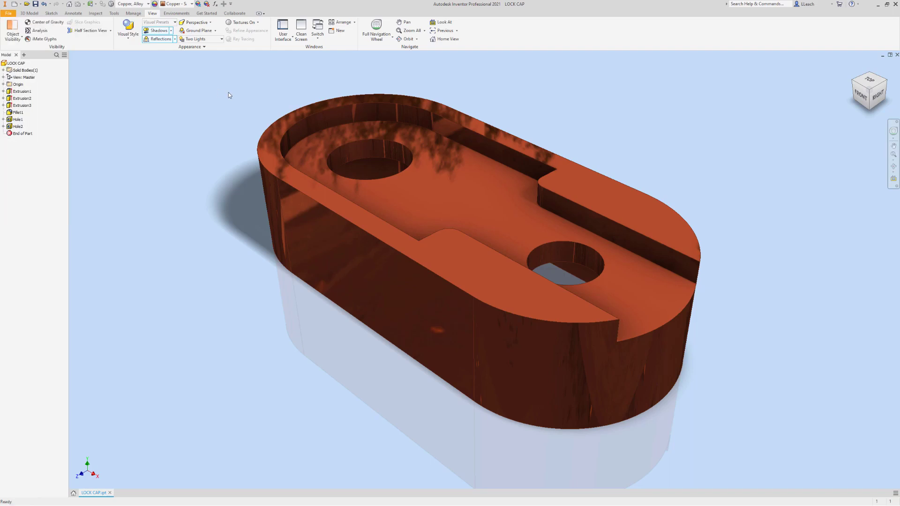